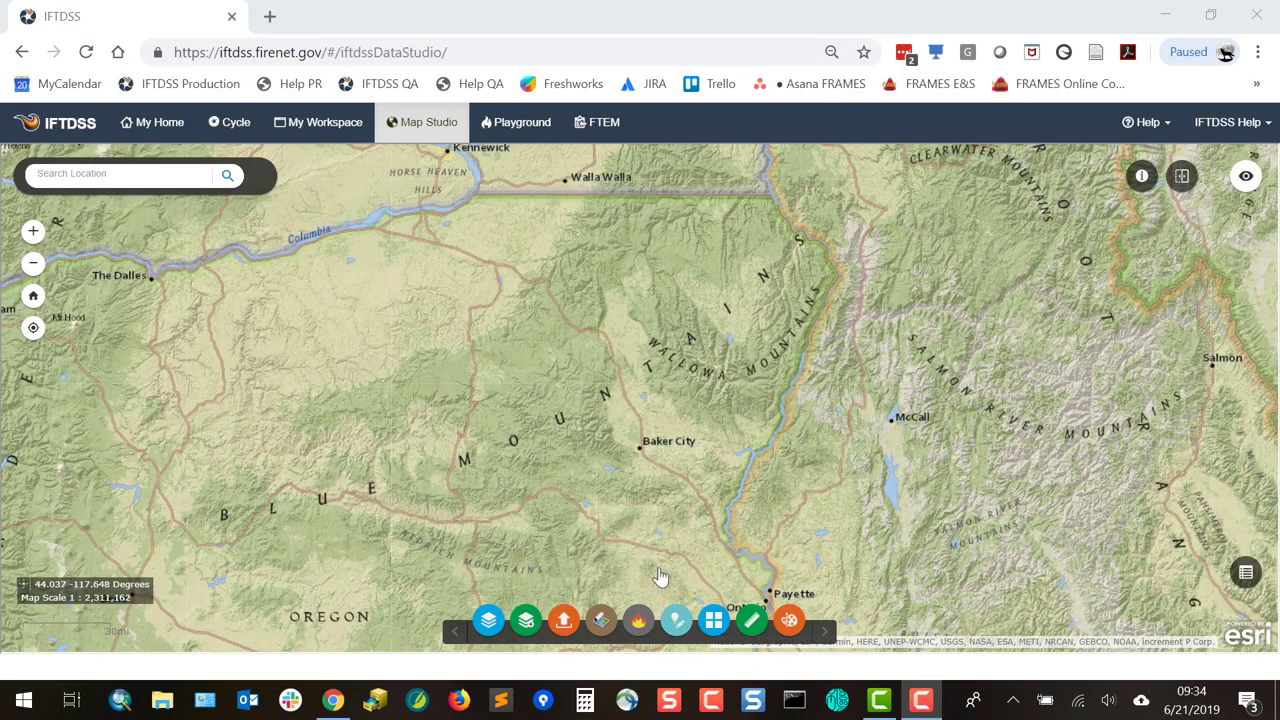
- Open the Create/Edit Shapes panel with Polygons kept as the data type to create
left_click(677, 622)
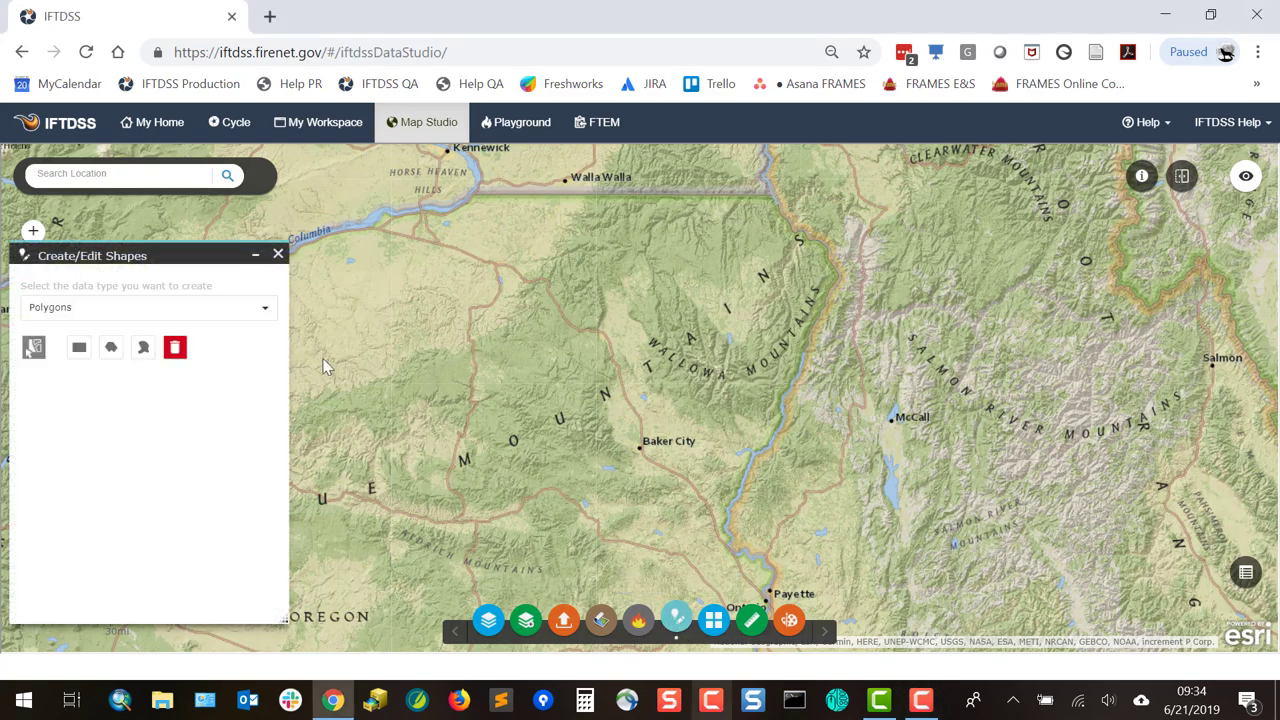
left_click(266, 320)
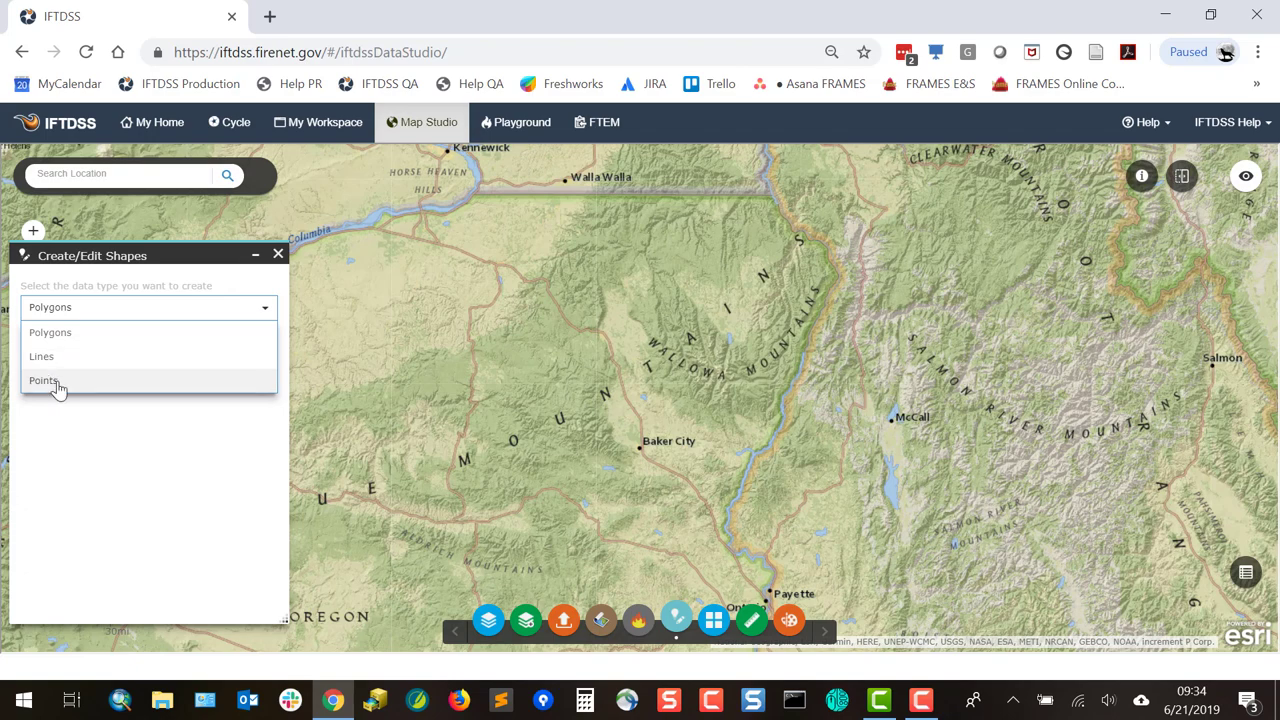
left_click(268, 333)
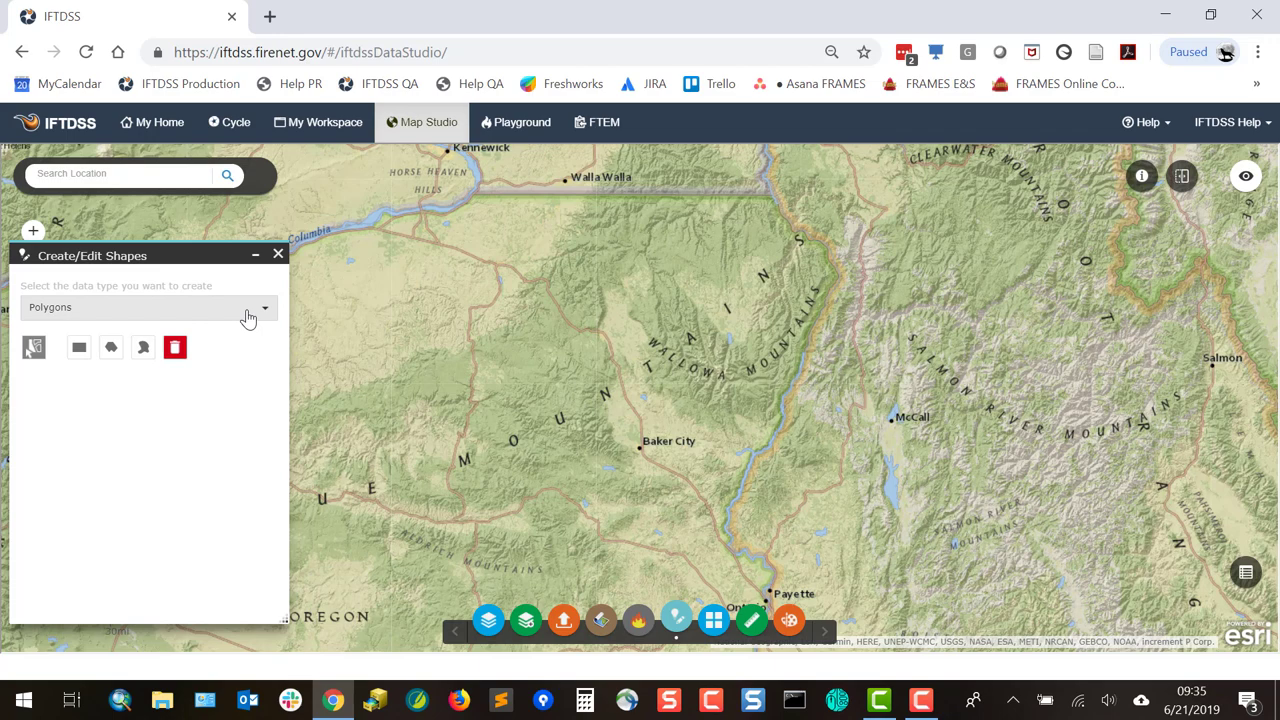
- Draw a freehand polygon on the map and name it 'demo shape 2'
left_click(144, 352)
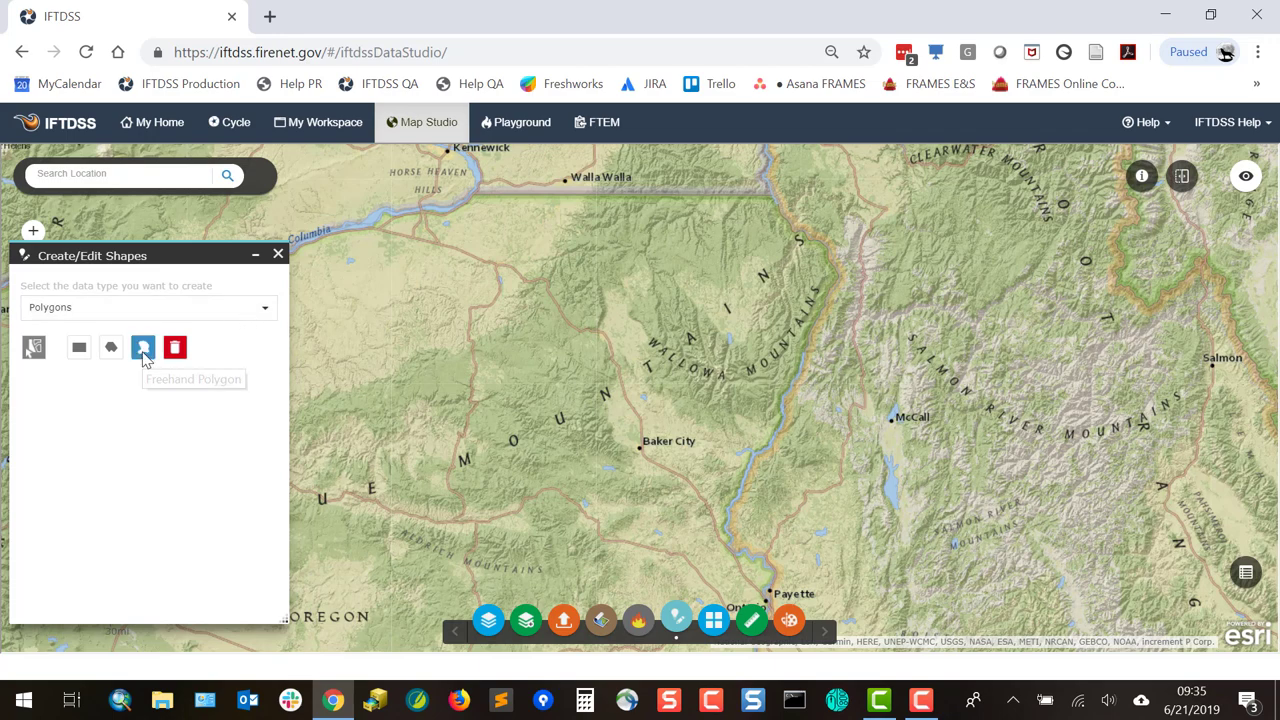
mouse_move(351, 303)
left_mouse_down()
mouse_move(351, 339)
mouse_move(375, 340)
mouse_move(383, 281)
left_mouse_up()
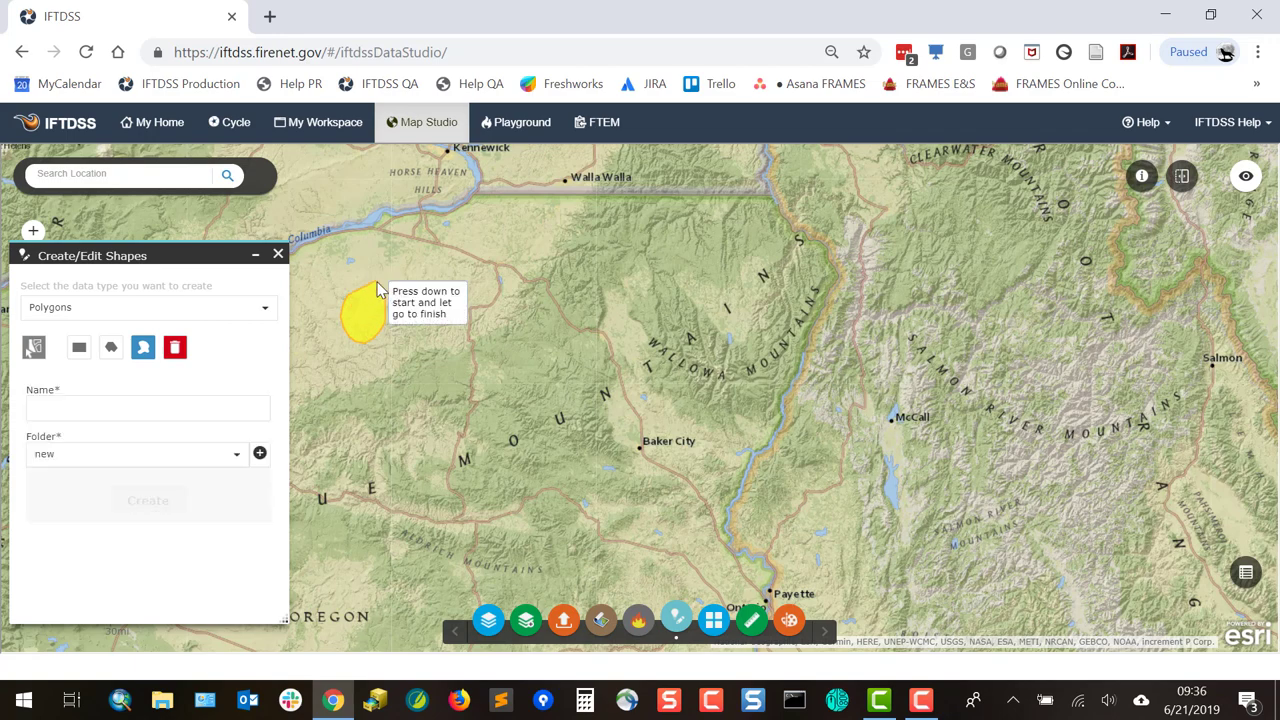
left_click_drag(364, 343, 379, 316)
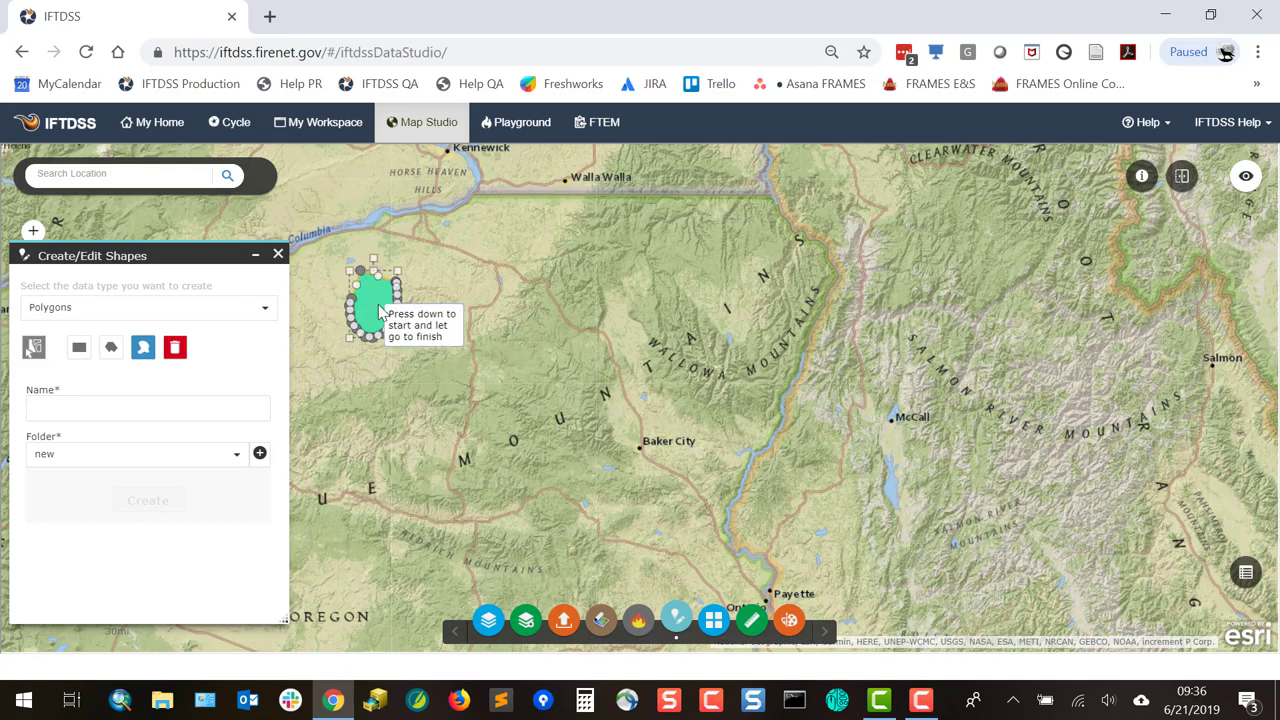
left_click(193, 410)
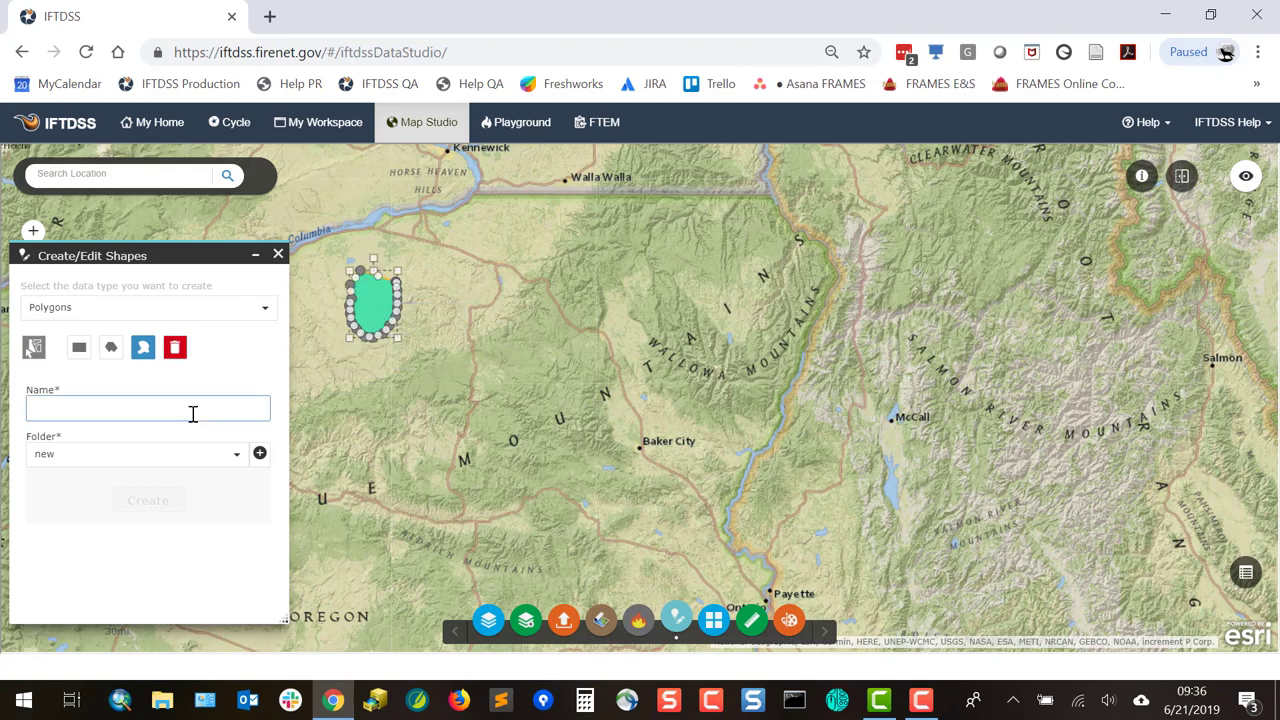
type("demo shape 2")
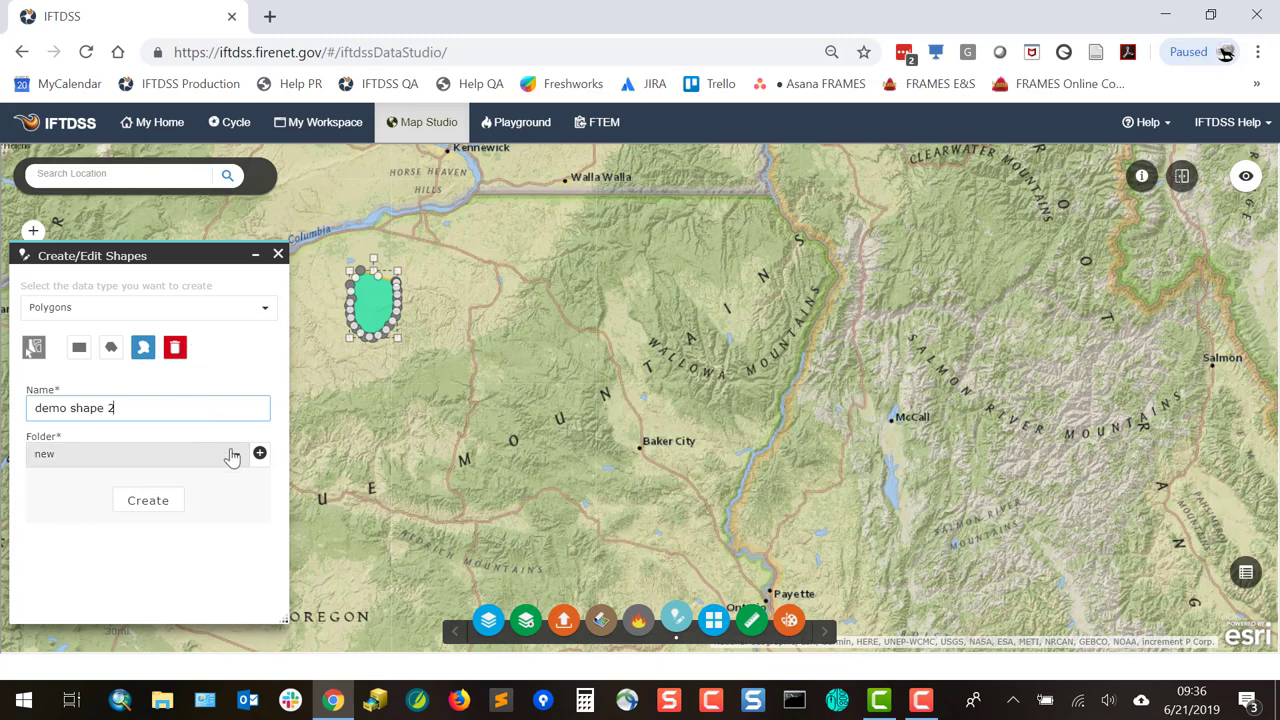
- Create a new work folder 'new2' and save the polygon into it
left_click(229, 453)
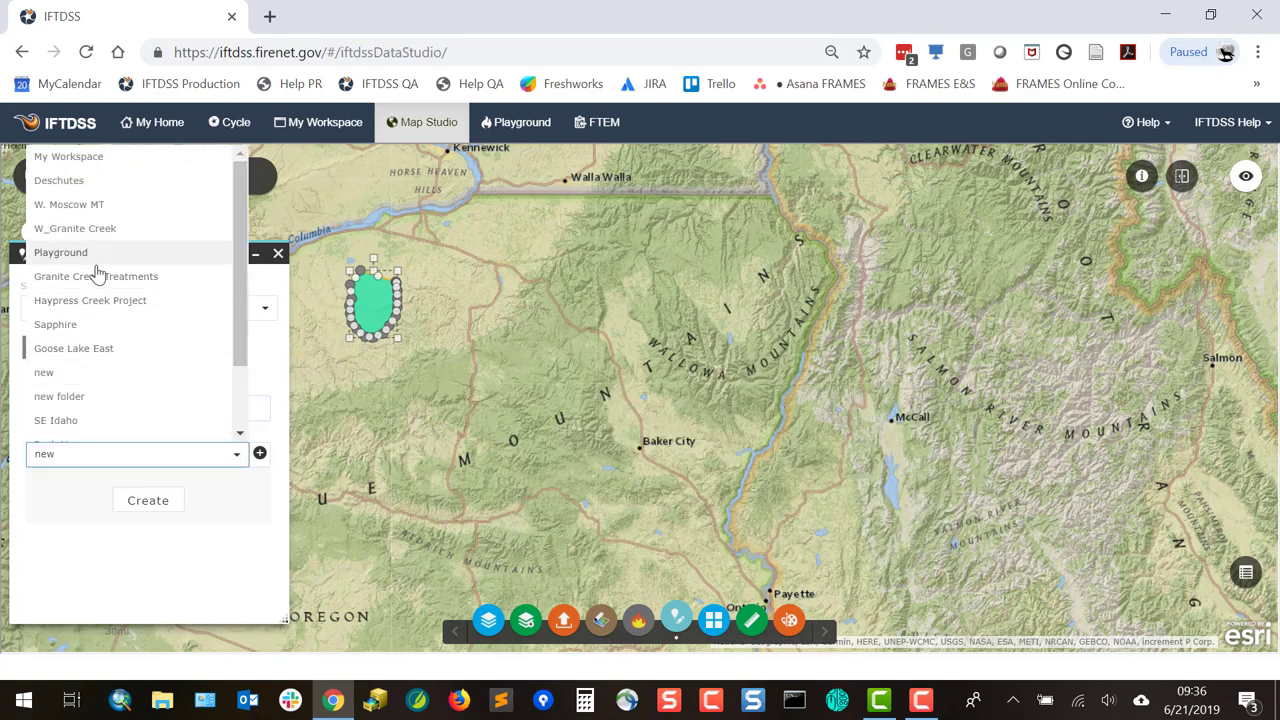
left_click(259, 453)
type("new2")
left_click(655, 432)
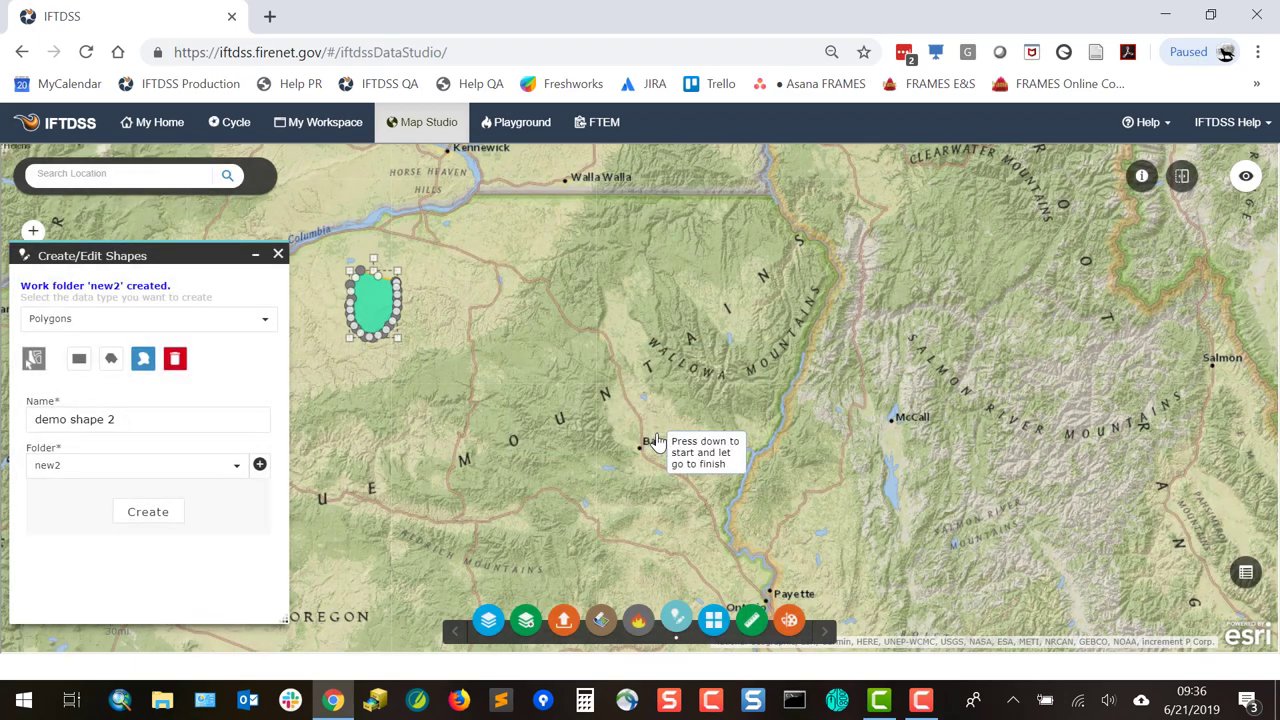
left_click(176, 516)
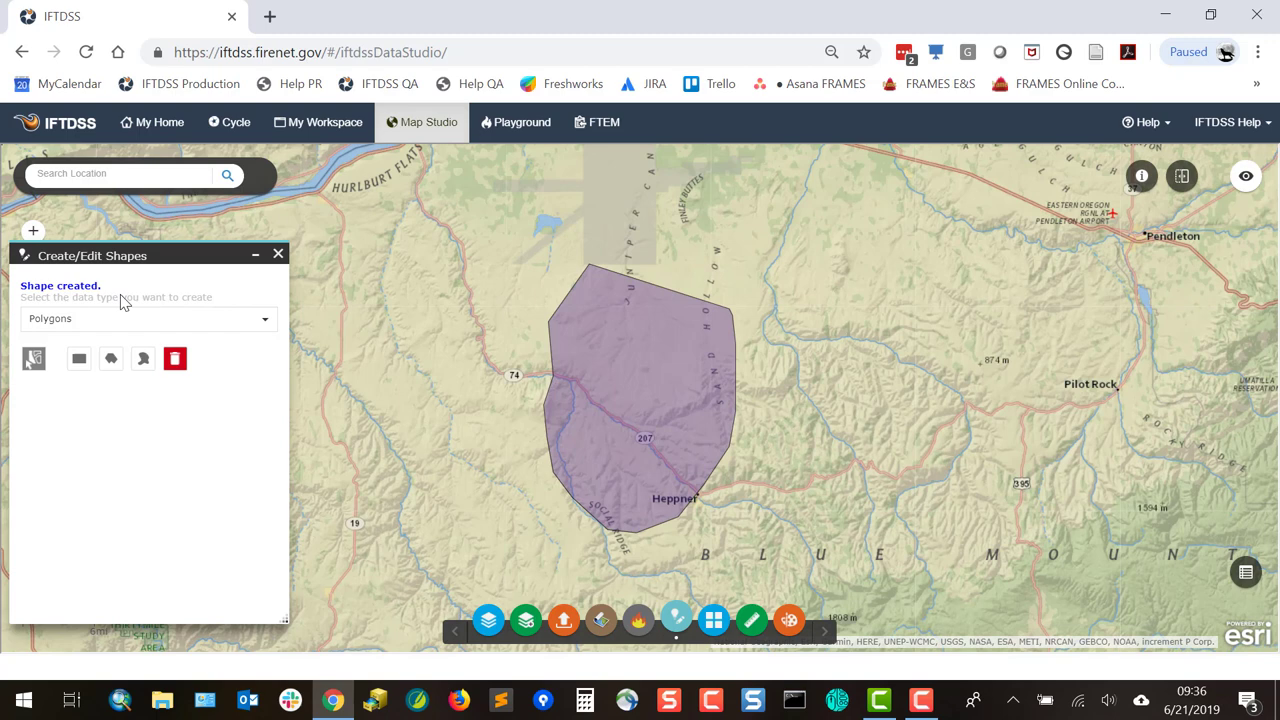
- Show the map layer list and expand the Shapes: Polygons layer
left_click(488, 620)
left_click_drag(408, 255, 177, 234)
left_click(85, 365)
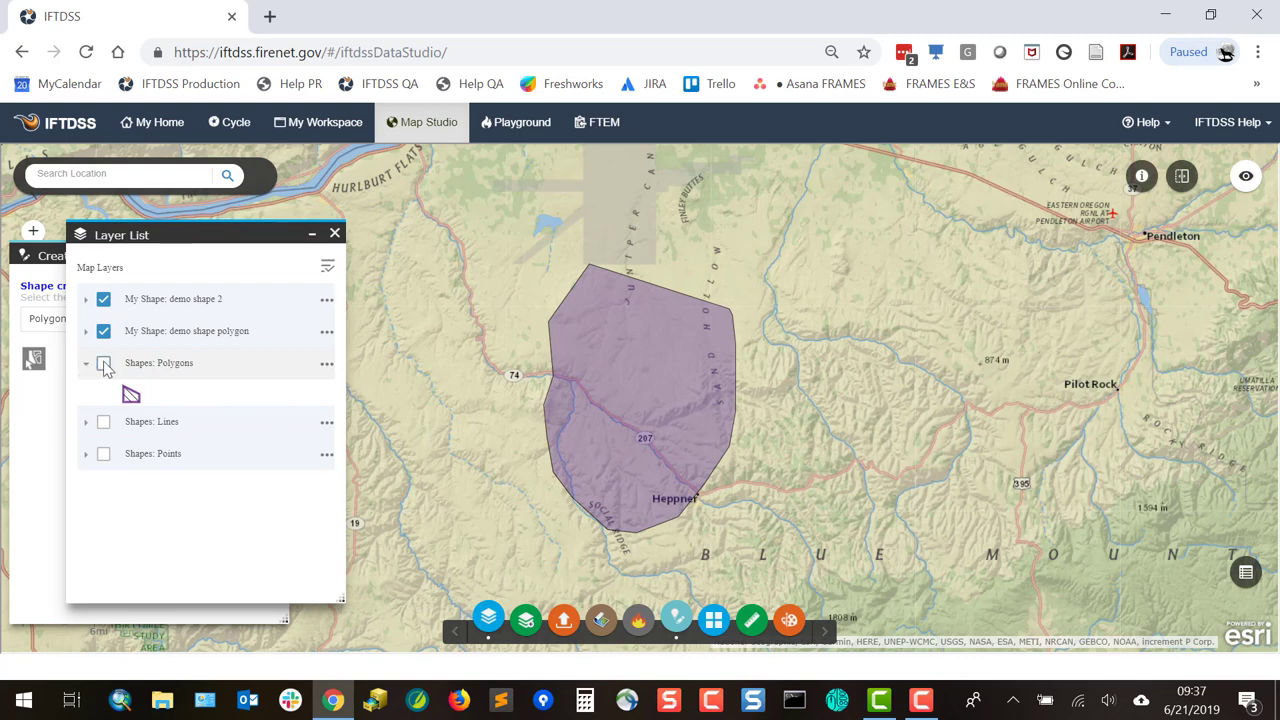
- Switch on the Shapes: Polygons layer so demo shape 2 displays hatched and labelled
left_click(103, 363)
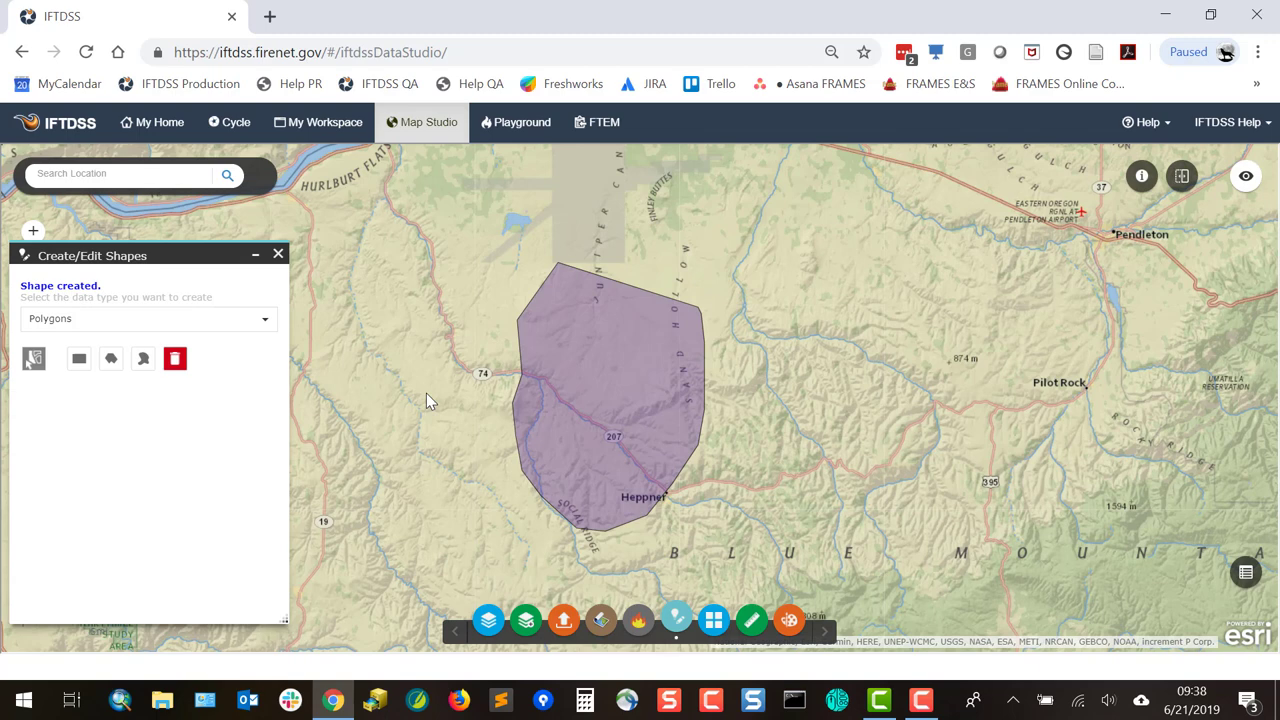
left_click(490, 622)
left_click_drag(429, 254, 268, 207)
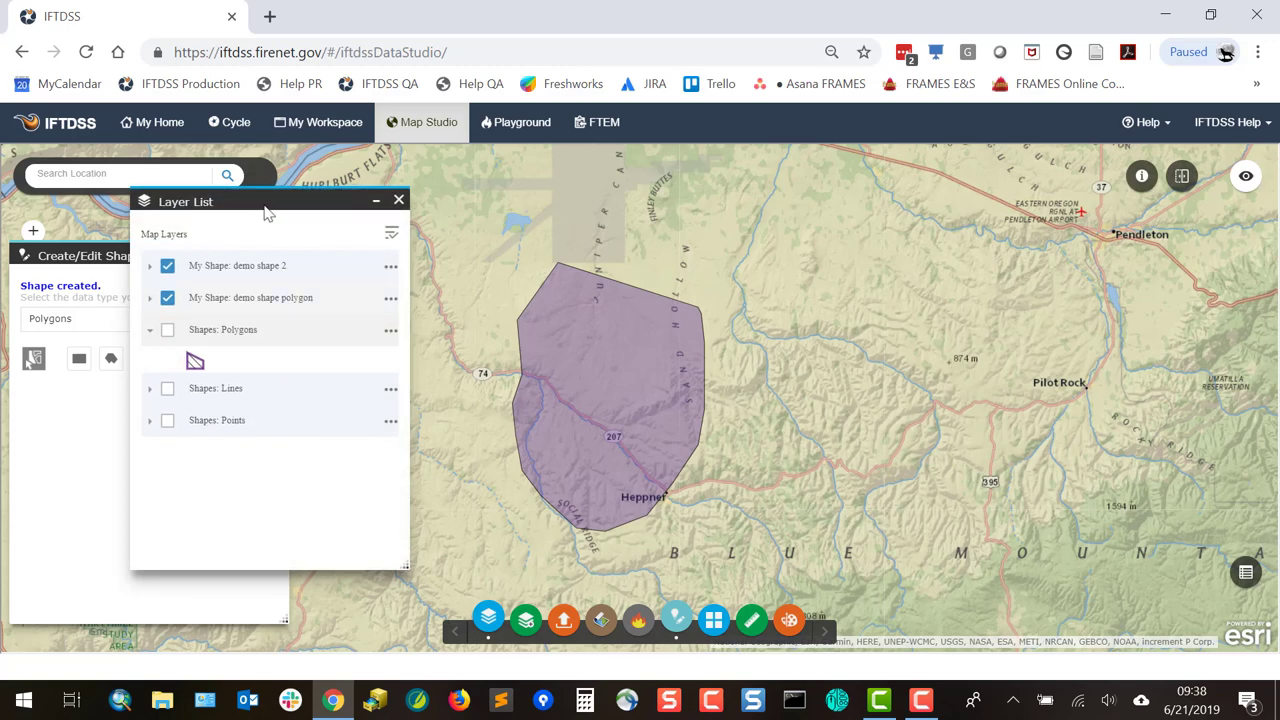
left_click(168, 331)
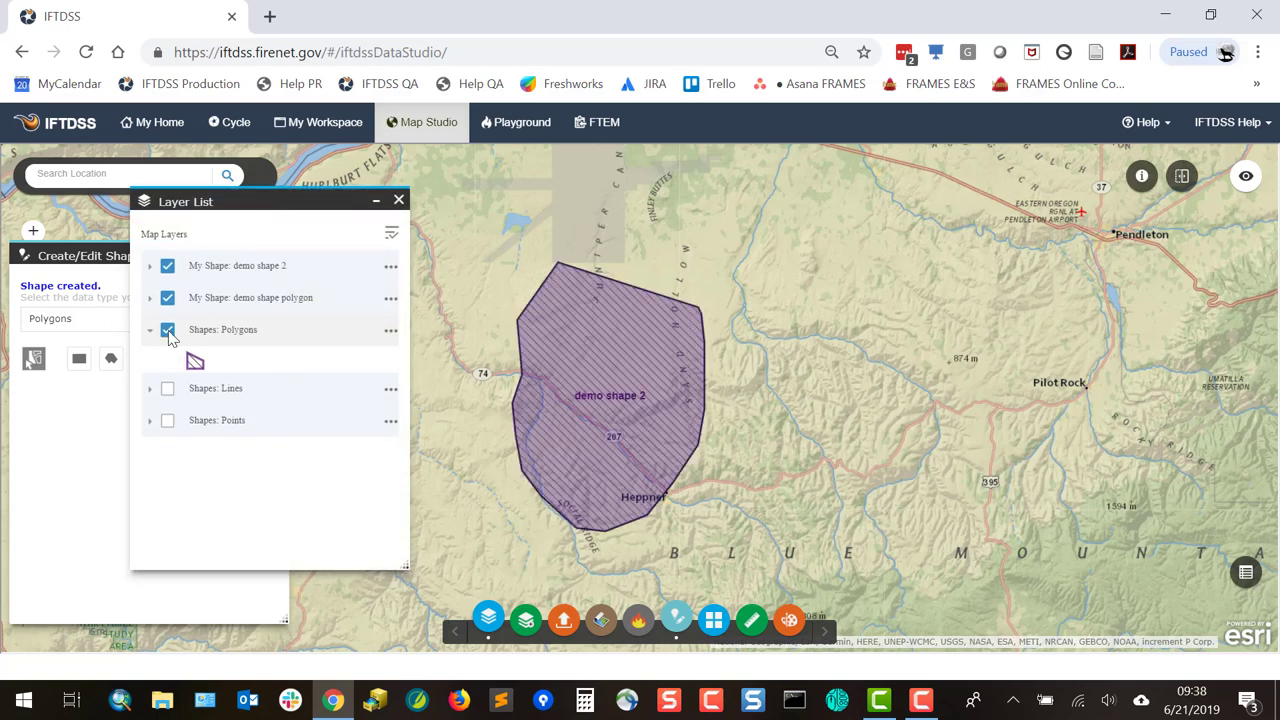
left_click(35, 375)
left_click(34, 365)
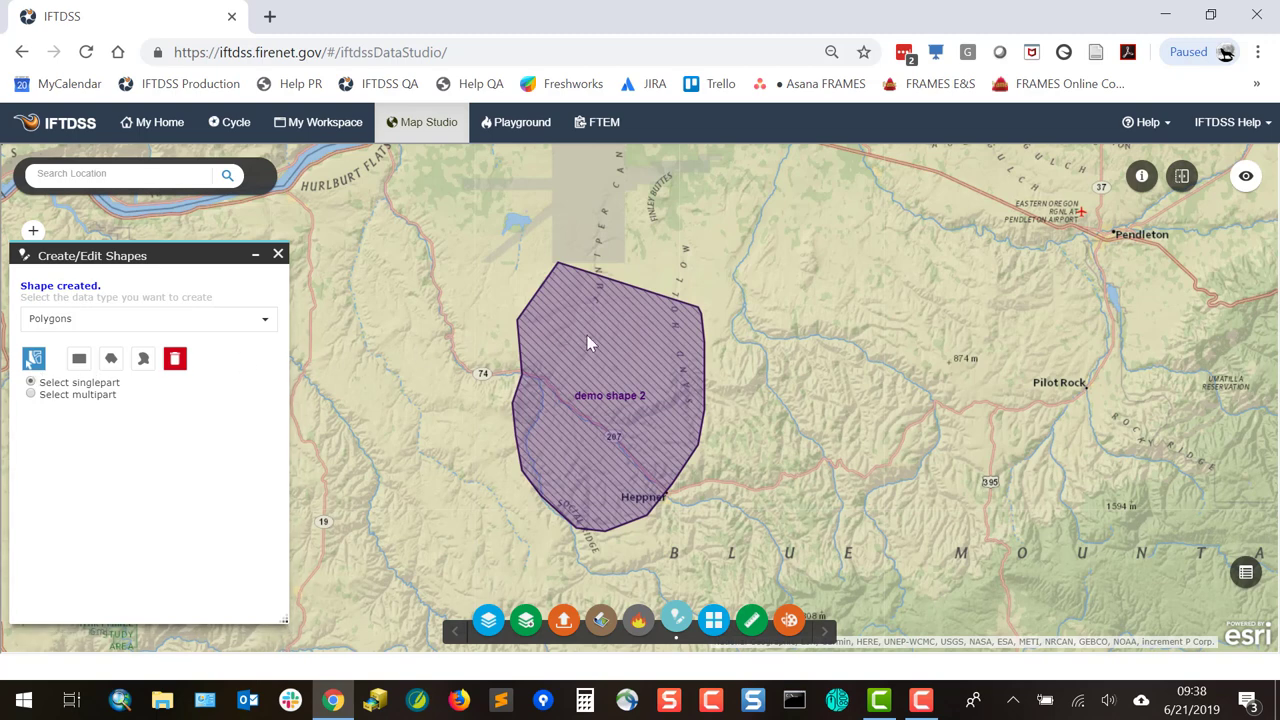
- Edit demo shape 2 by dragging its top-edge midpoint upward into a new vertex
left_click(590, 343)
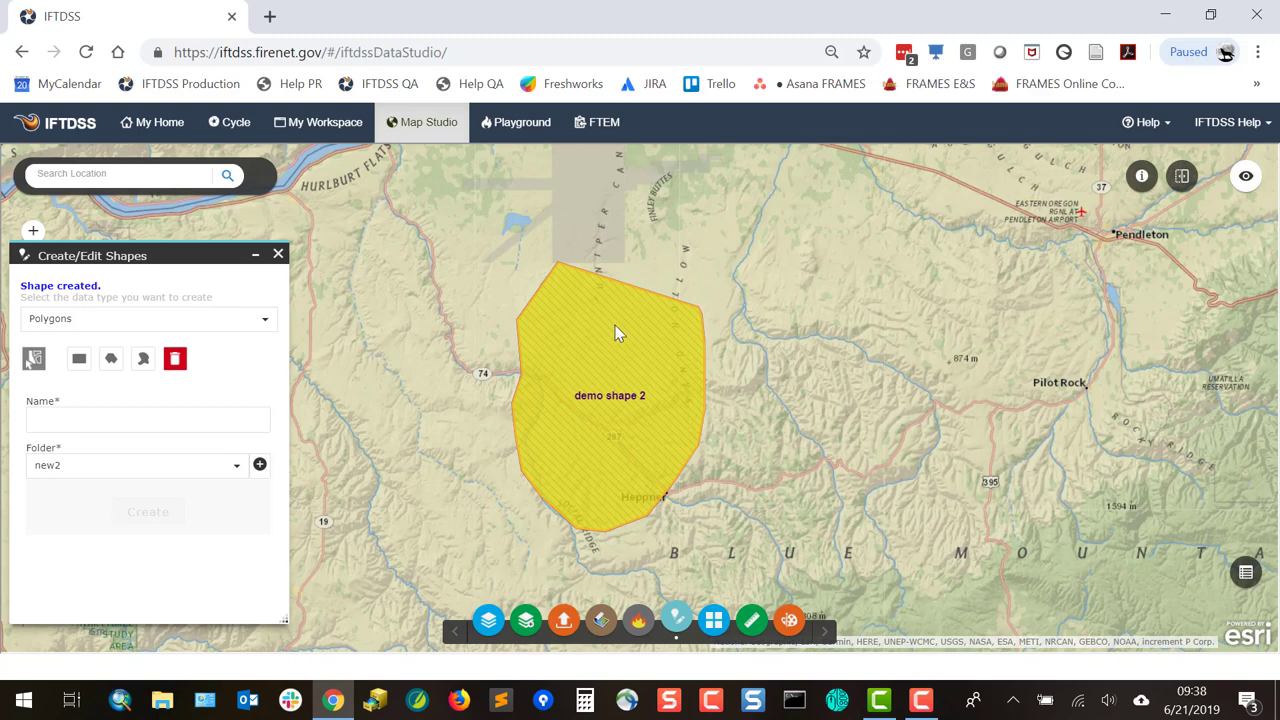
left_click(603, 332)
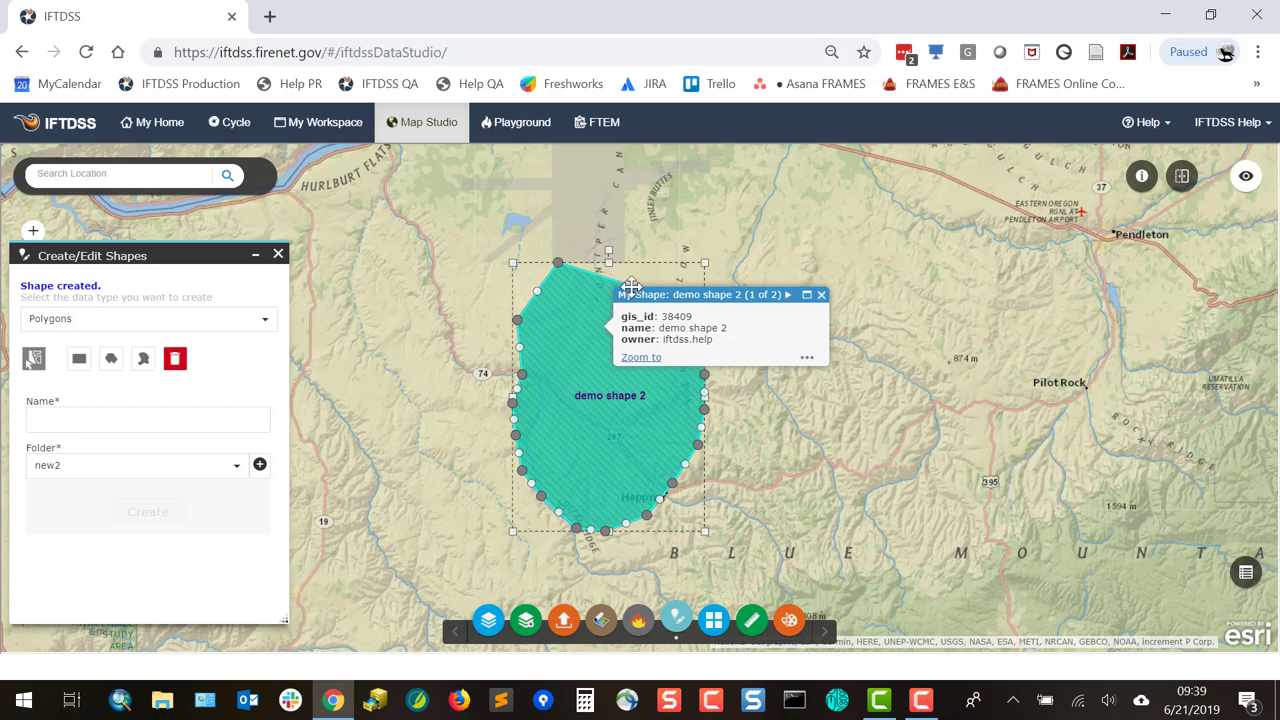
left_click_drag(628, 283, 647, 241)
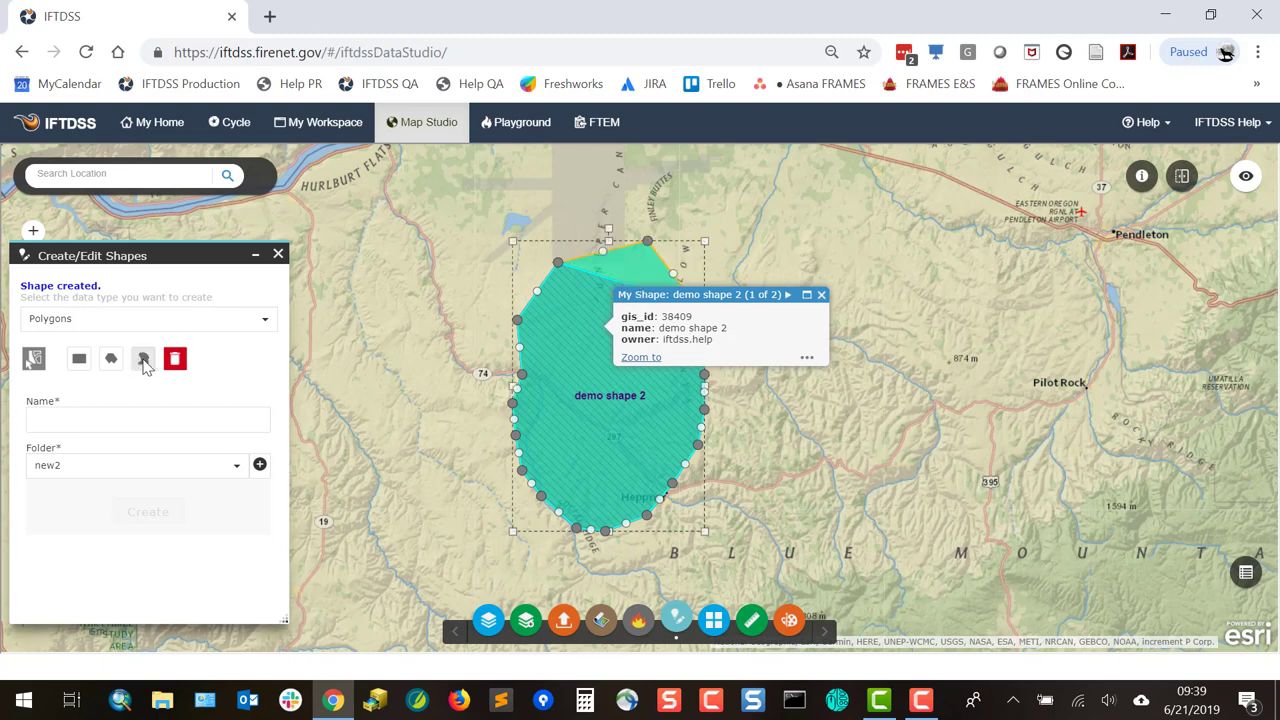
left_click(82, 366)
- Draw two rectangles east of demo shape 2 and save them as 'multiple shapes' in new2
left_click_drag(749, 247, 978, 364)
left_click(80, 348)
left_click_drag(800, 406, 948, 485)
left_click(192, 410)
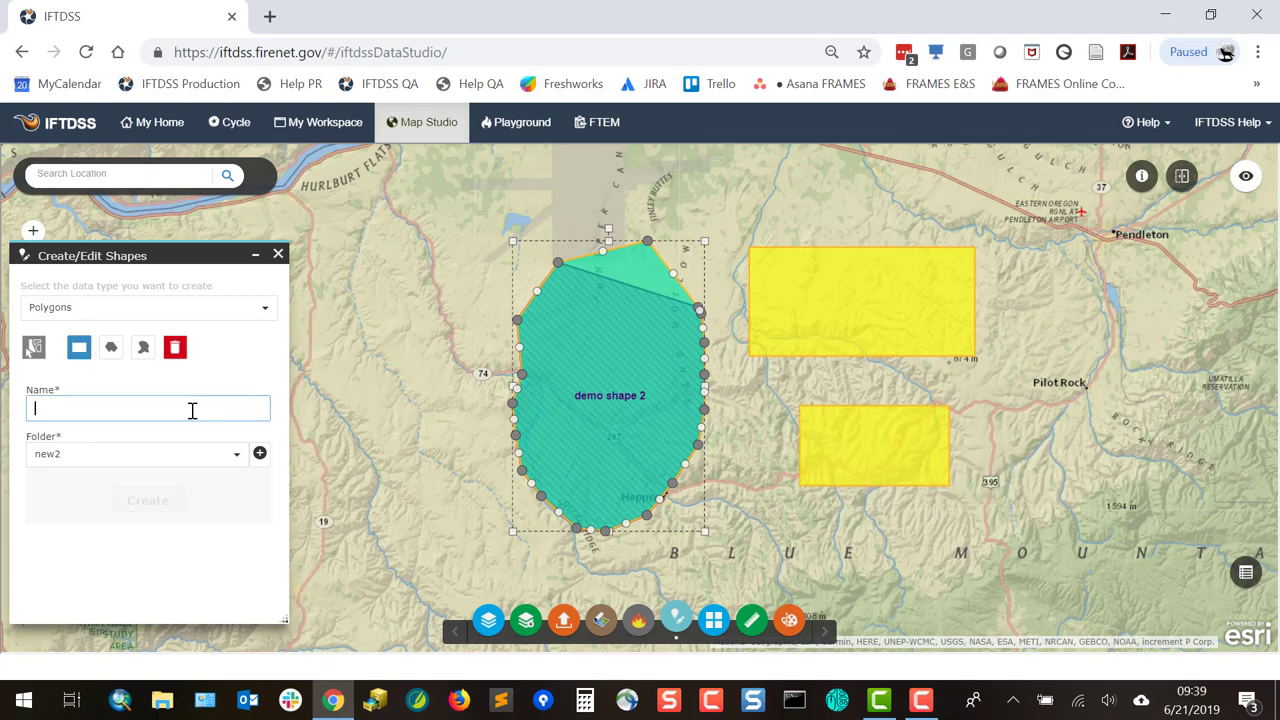
type("multiple shapes")
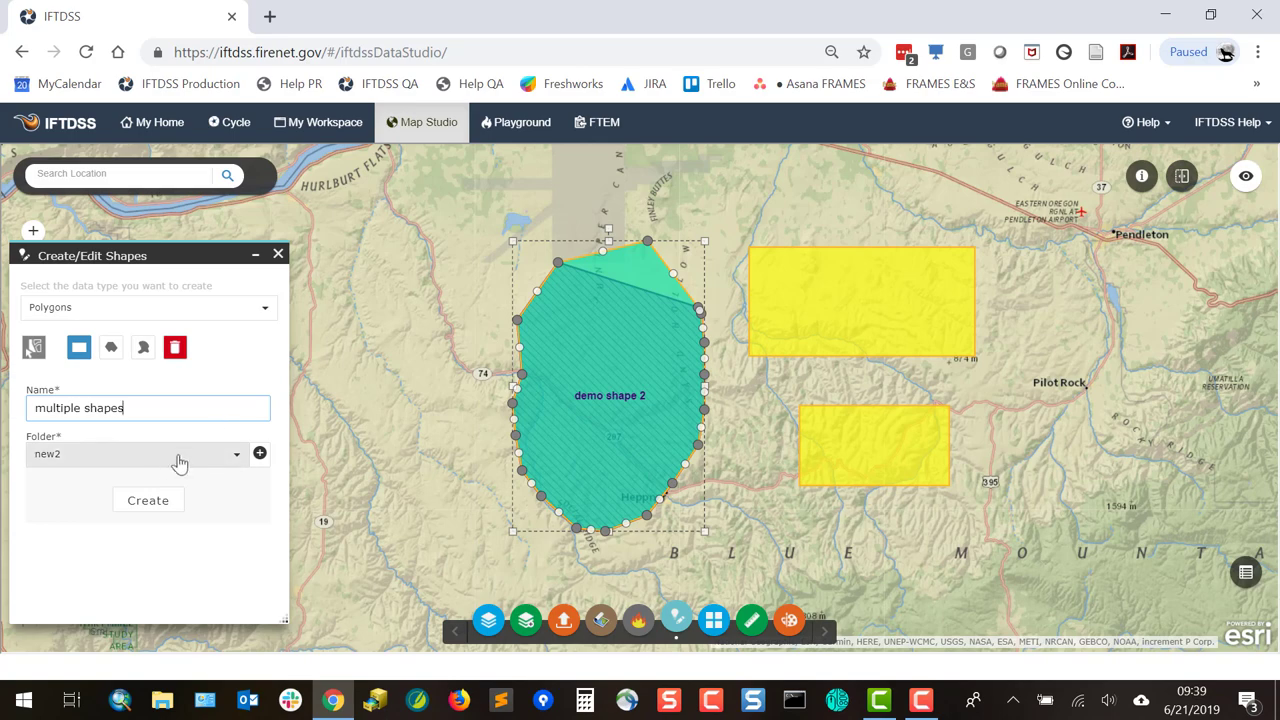
left_click(128, 504)
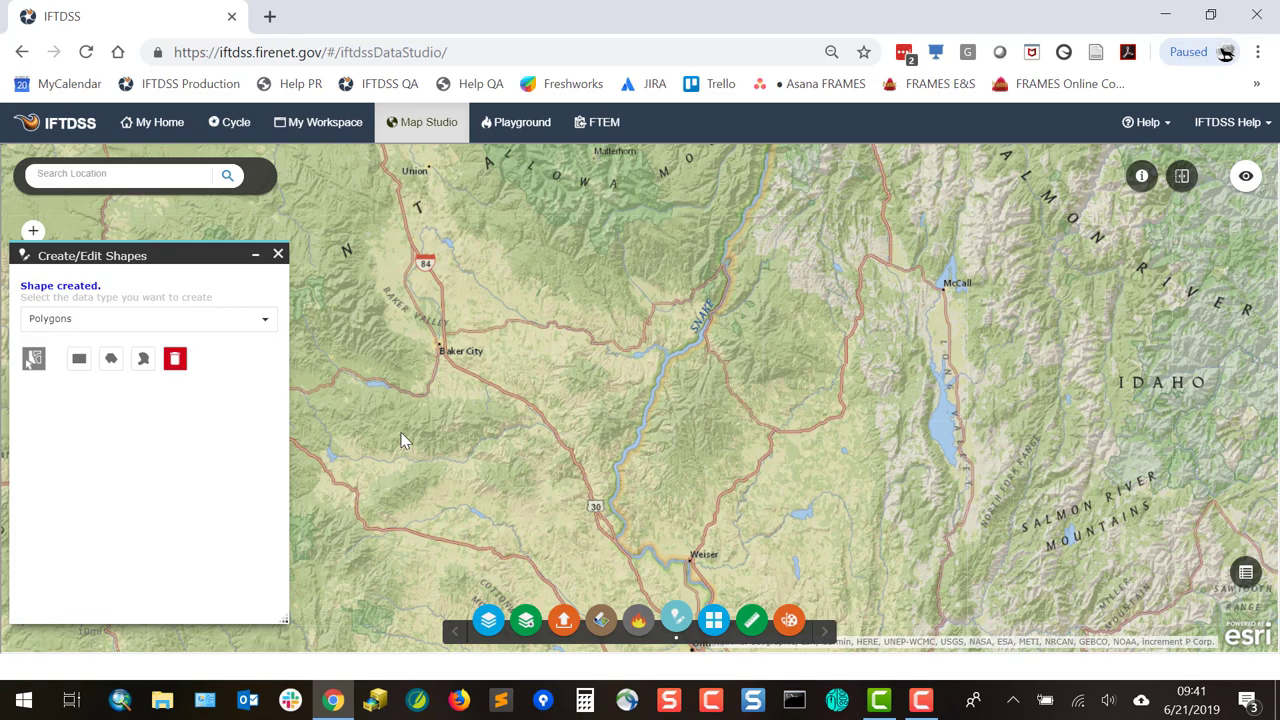
- Add the USFS Admin Boundaries reference layer to the map
left_click(527, 622)
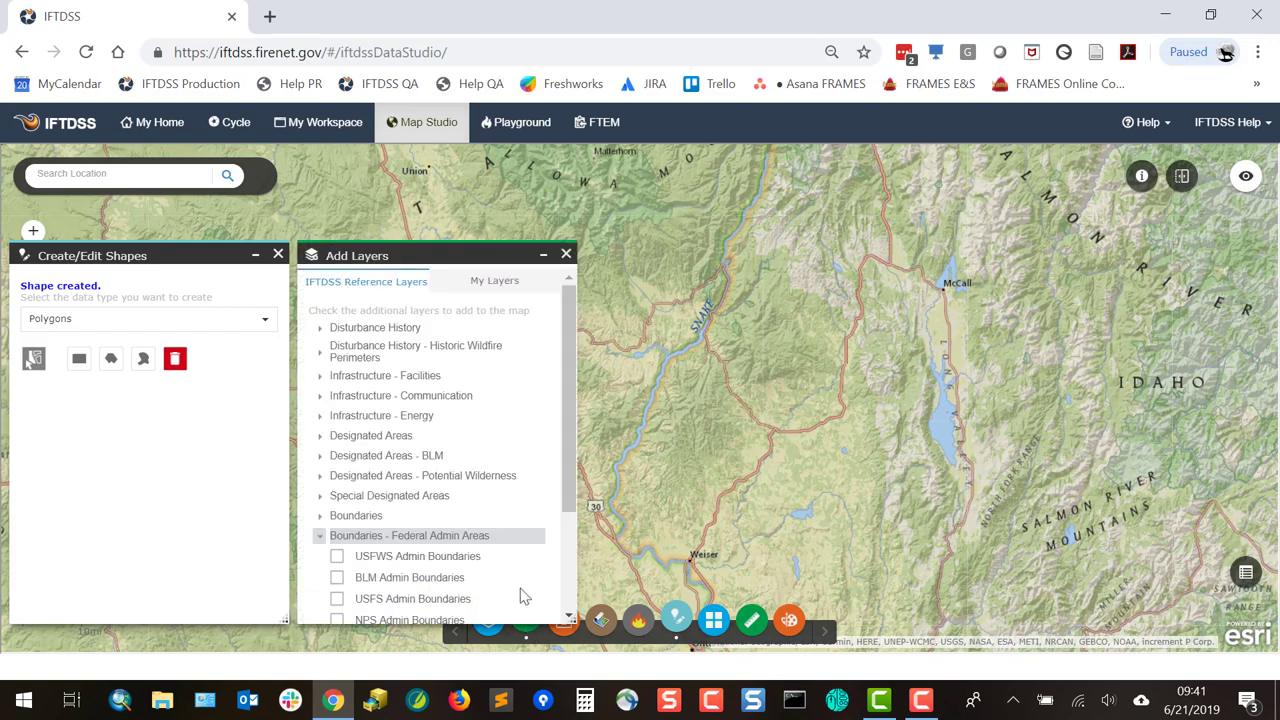
left_click_drag(396, 257, 236, 180)
left_click(169, 527)
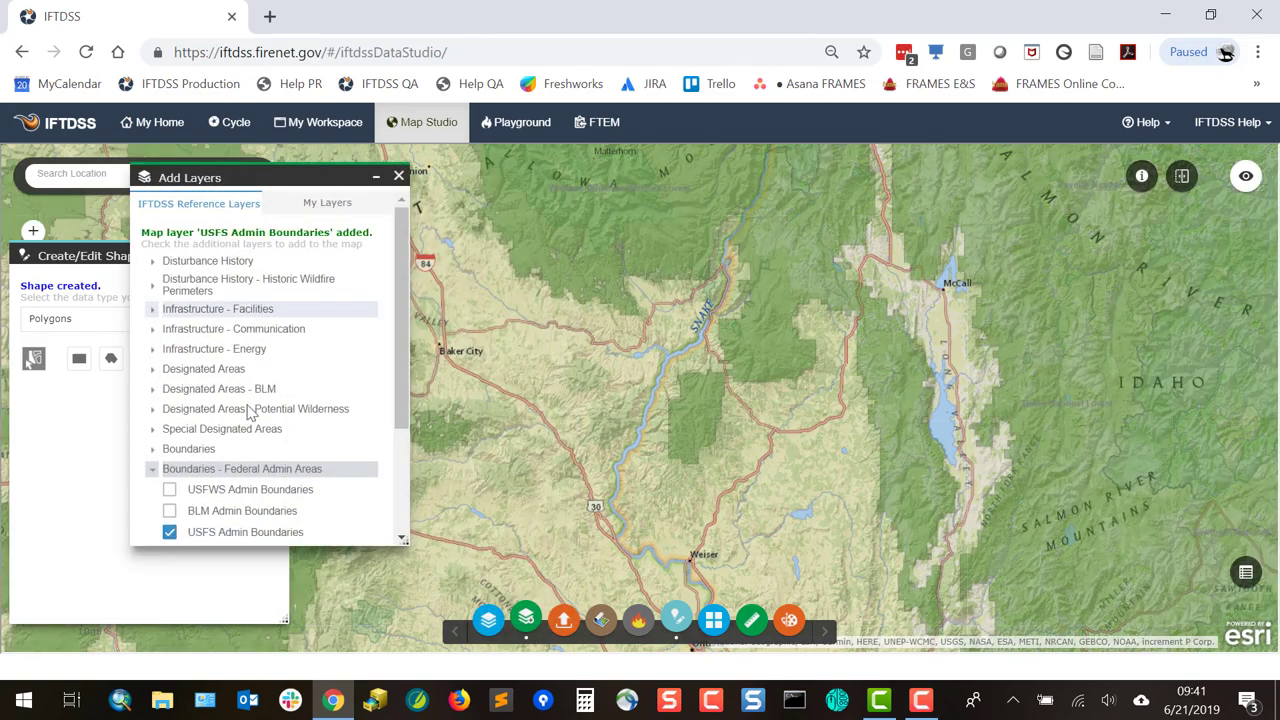
left_click(399, 178)
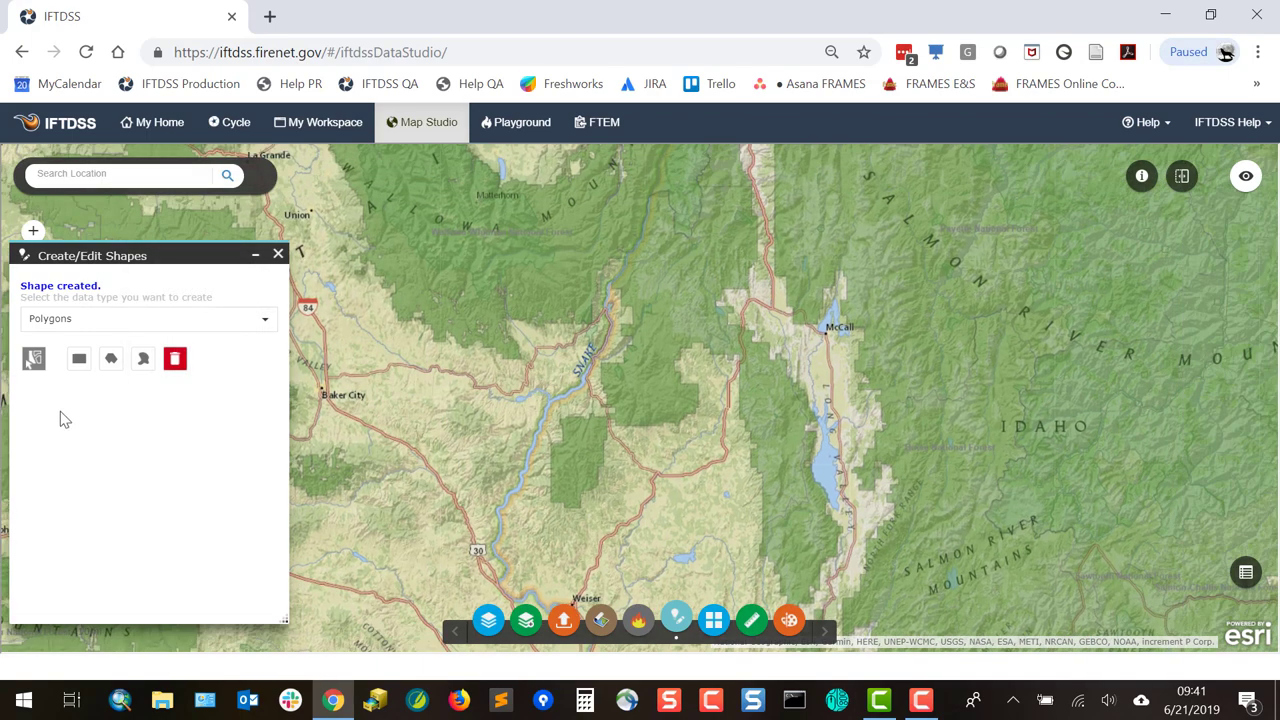
- Select the national forest boundary as multipart, discard it, then select a single forest polygon
left_click(33, 360)
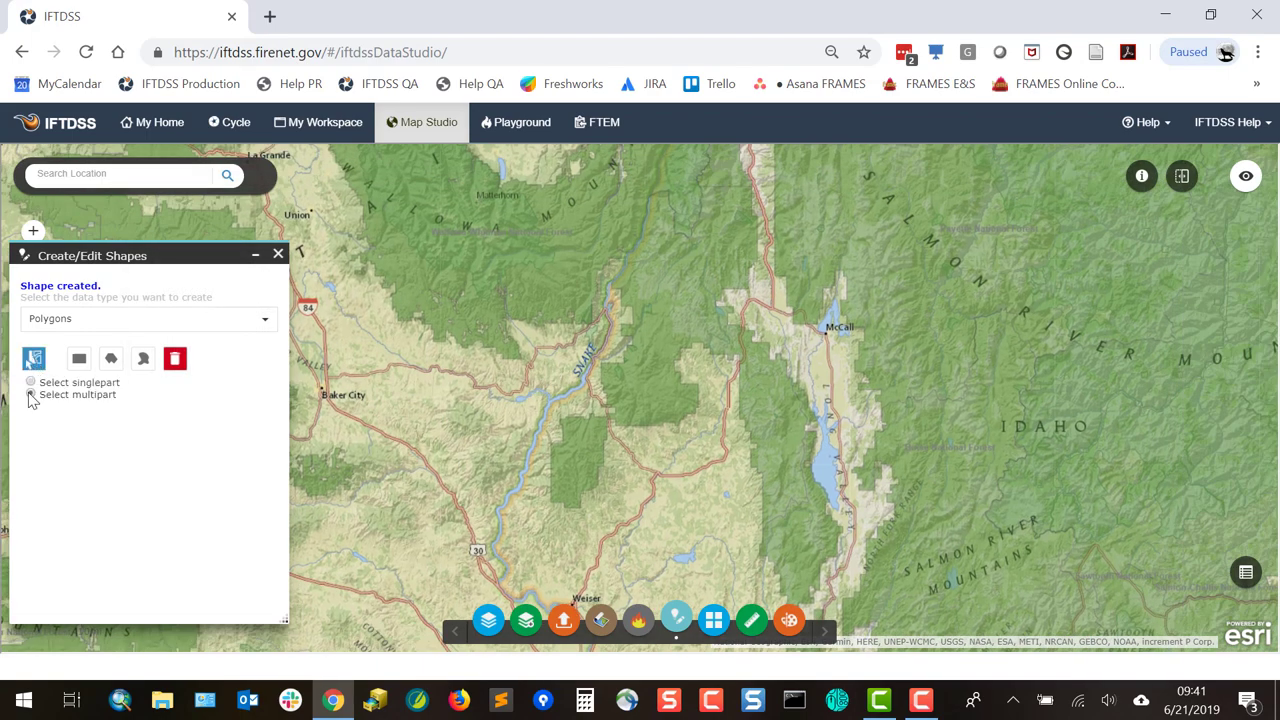
left_click(31, 395)
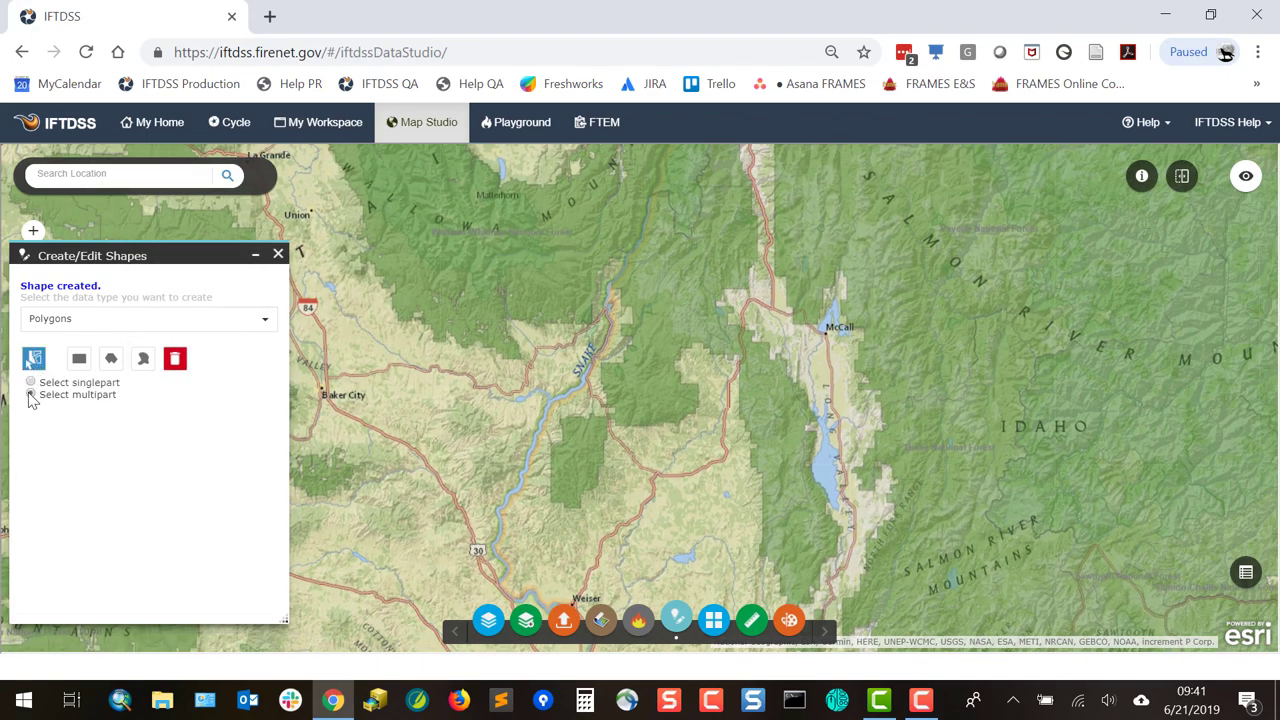
left_click(643, 381)
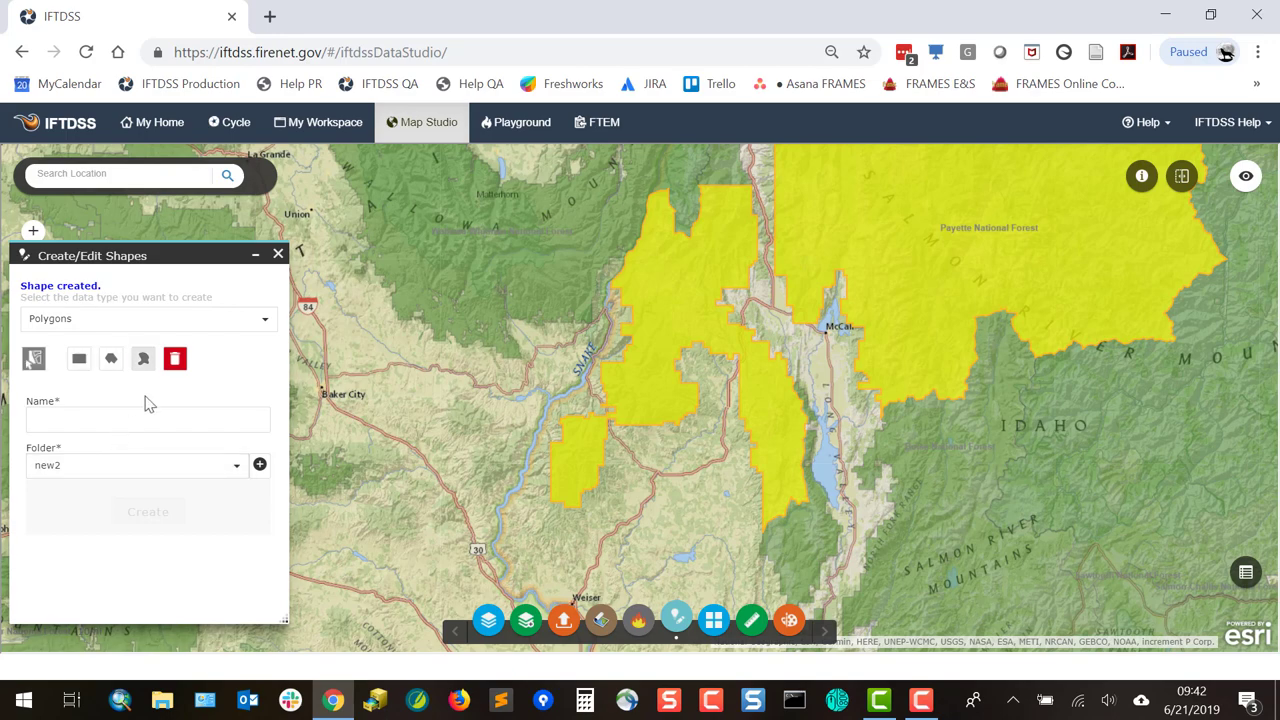
left_click(175, 362)
left_click(34, 360)
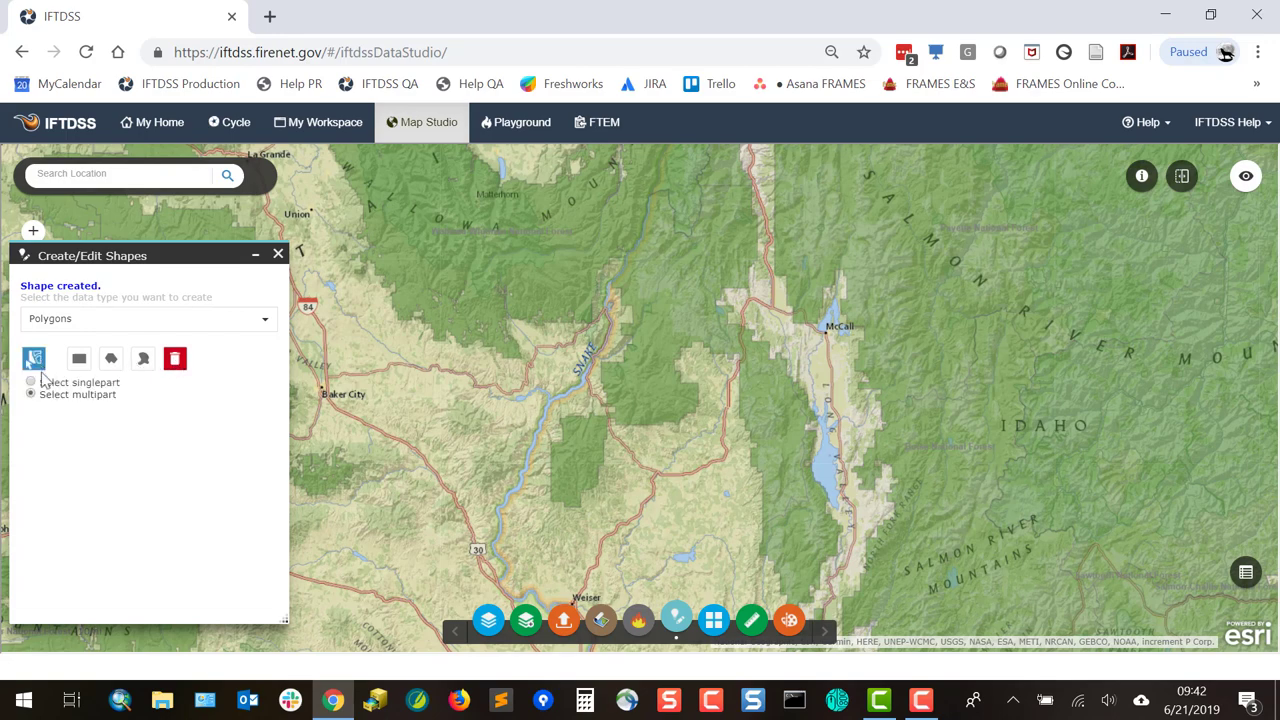
left_click(582, 440)
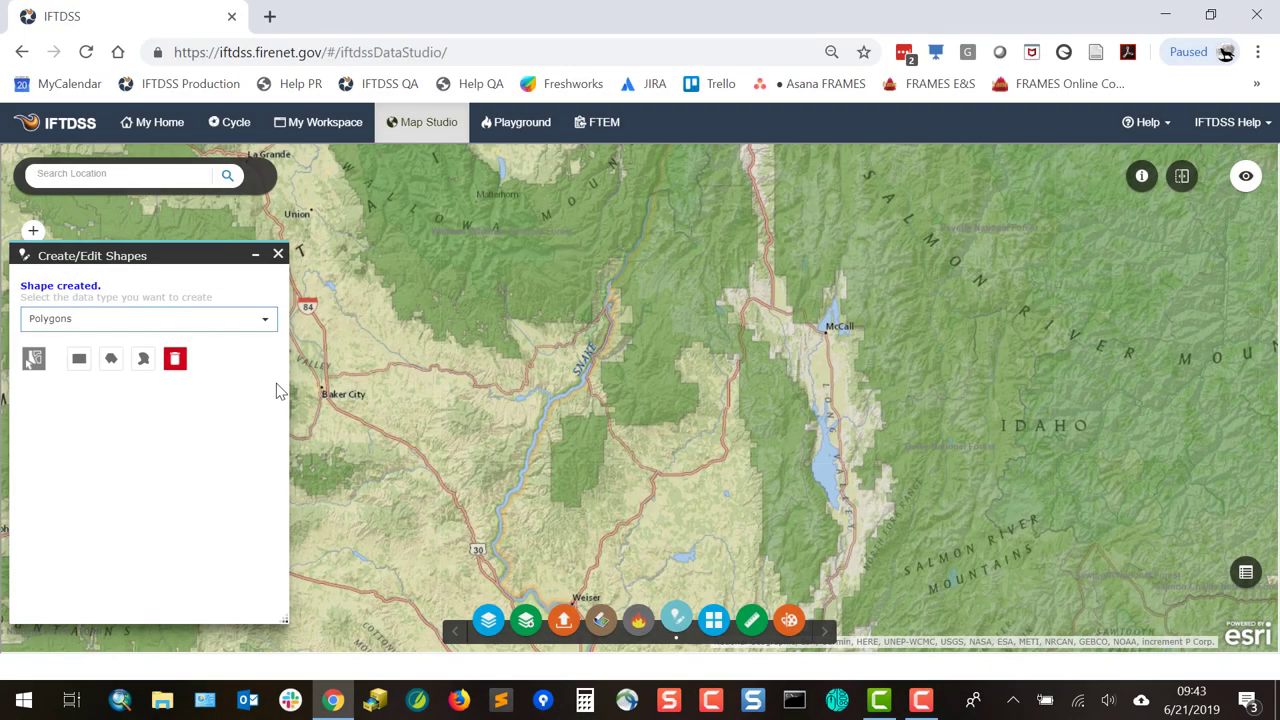
- Draw a straight and a freehand trial line near Baker City, then delete them
left_click(266, 320)
left_click(130, 375)
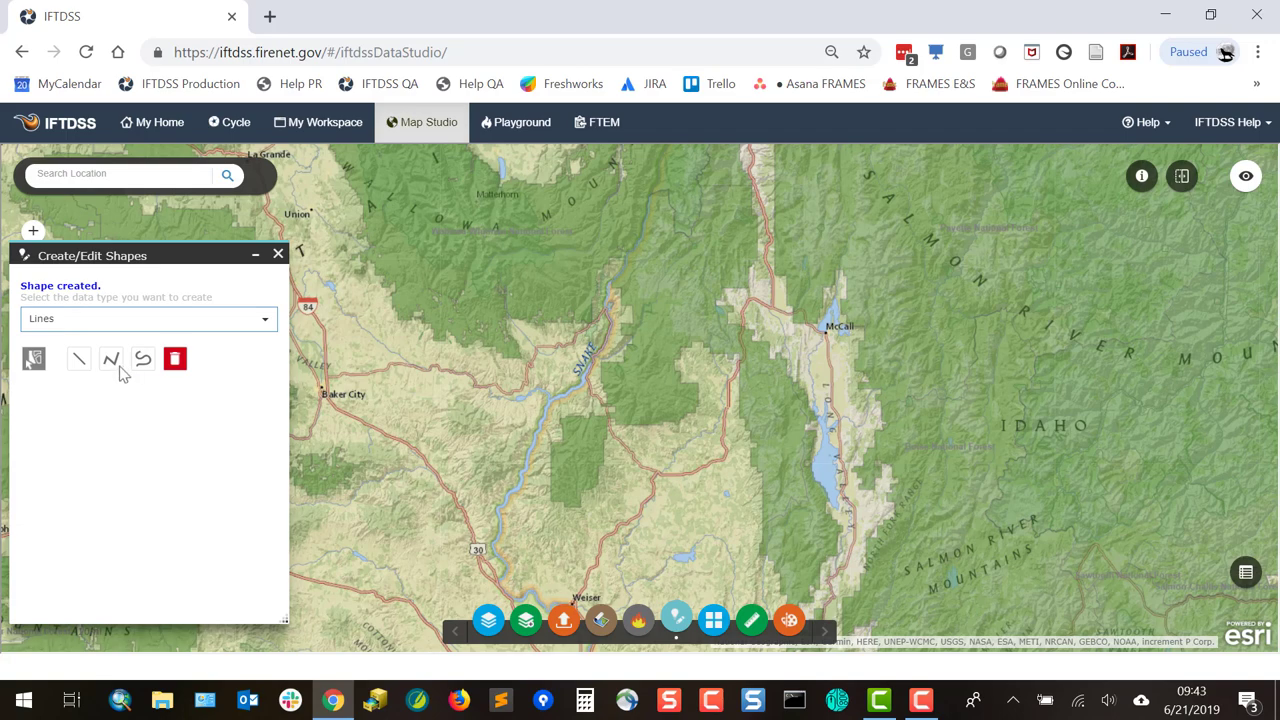
left_click(78, 359)
left_click_drag(372, 348, 520, 325)
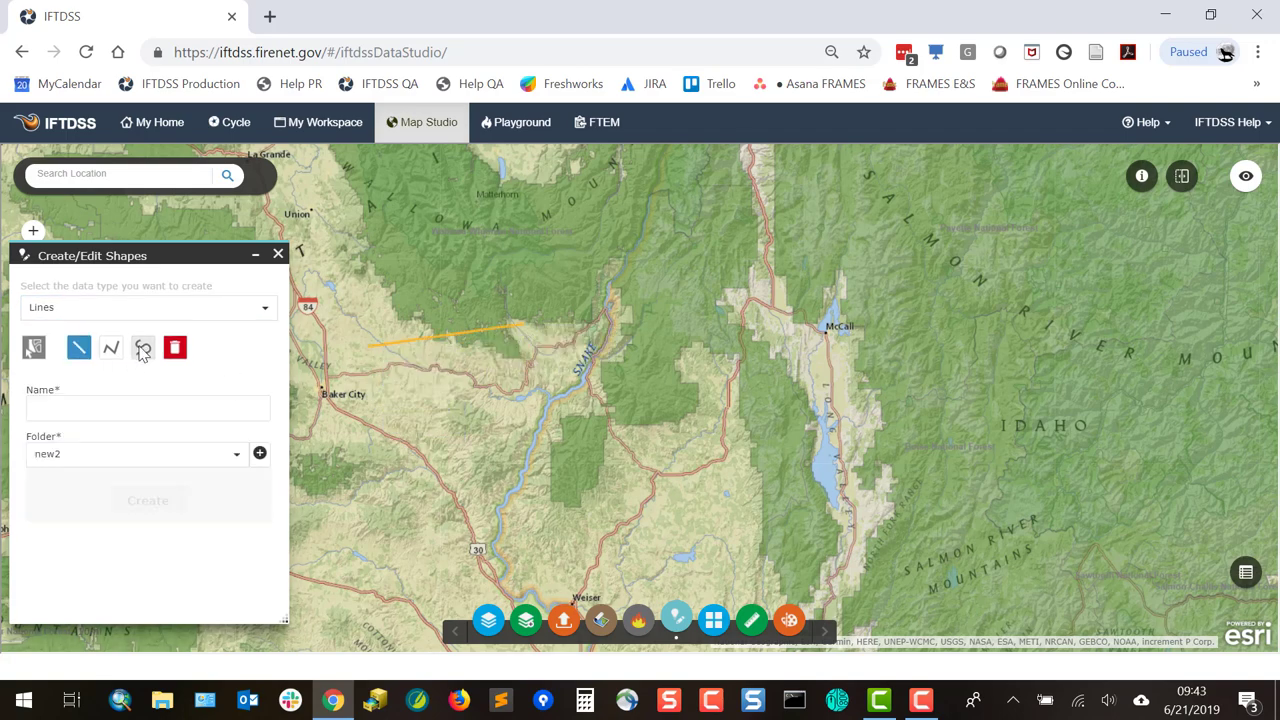
left_click(143, 347)
mouse_move(376, 375)
left_mouse_down()
mouse_move(468, 419)
mouse_move(512, 370)
mouse_move(566, 362)
left_mouse_up()
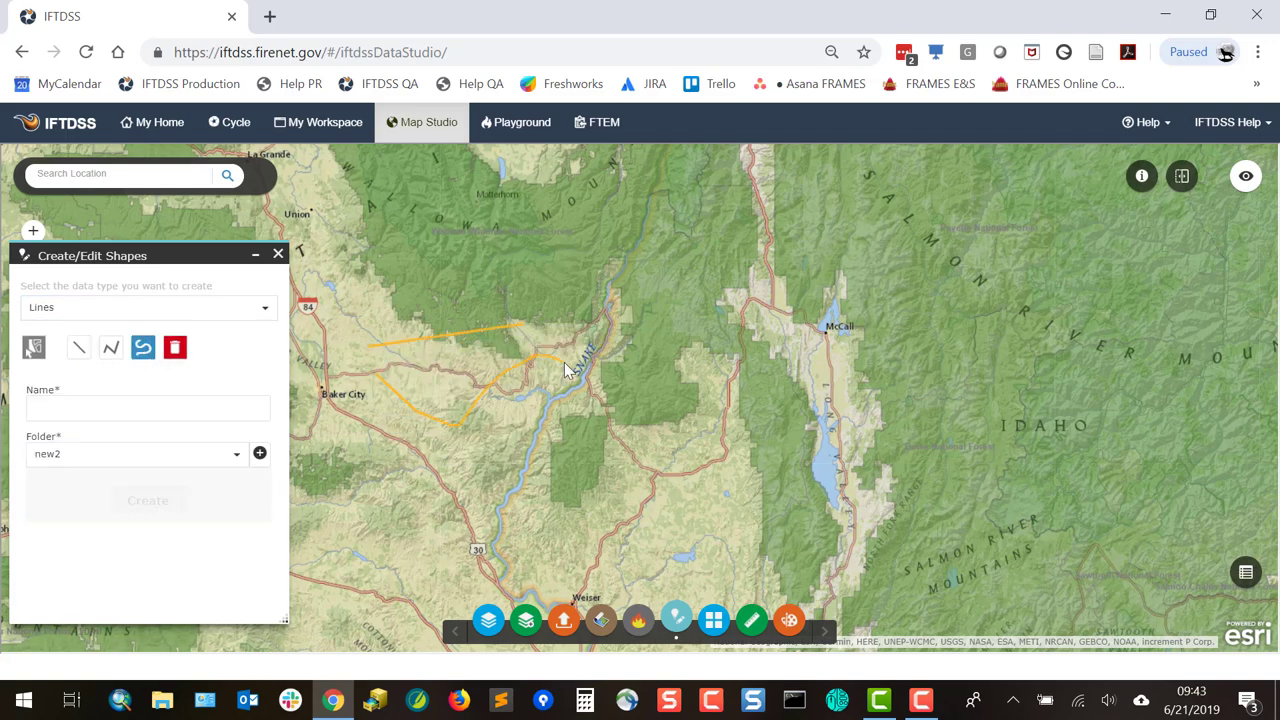
left_click(176, 350)
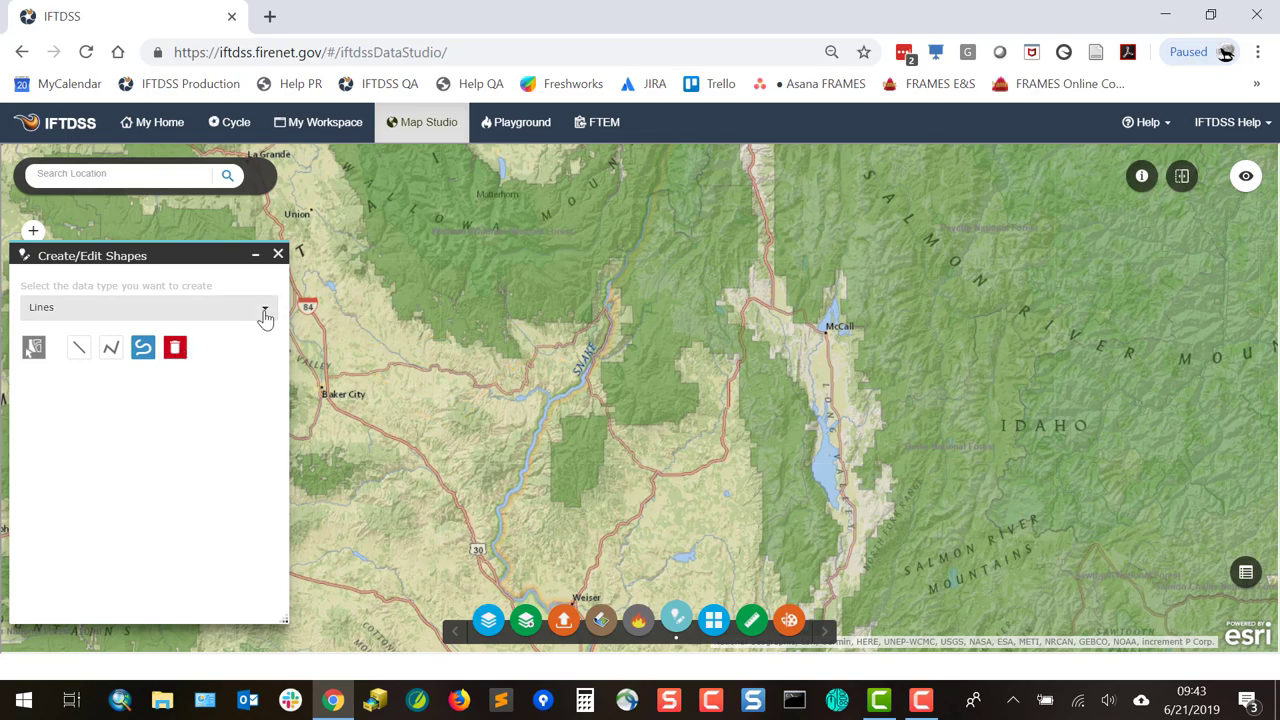
- Switch the shape type to Points and place point markers around Baker City
left_click(265, 312)
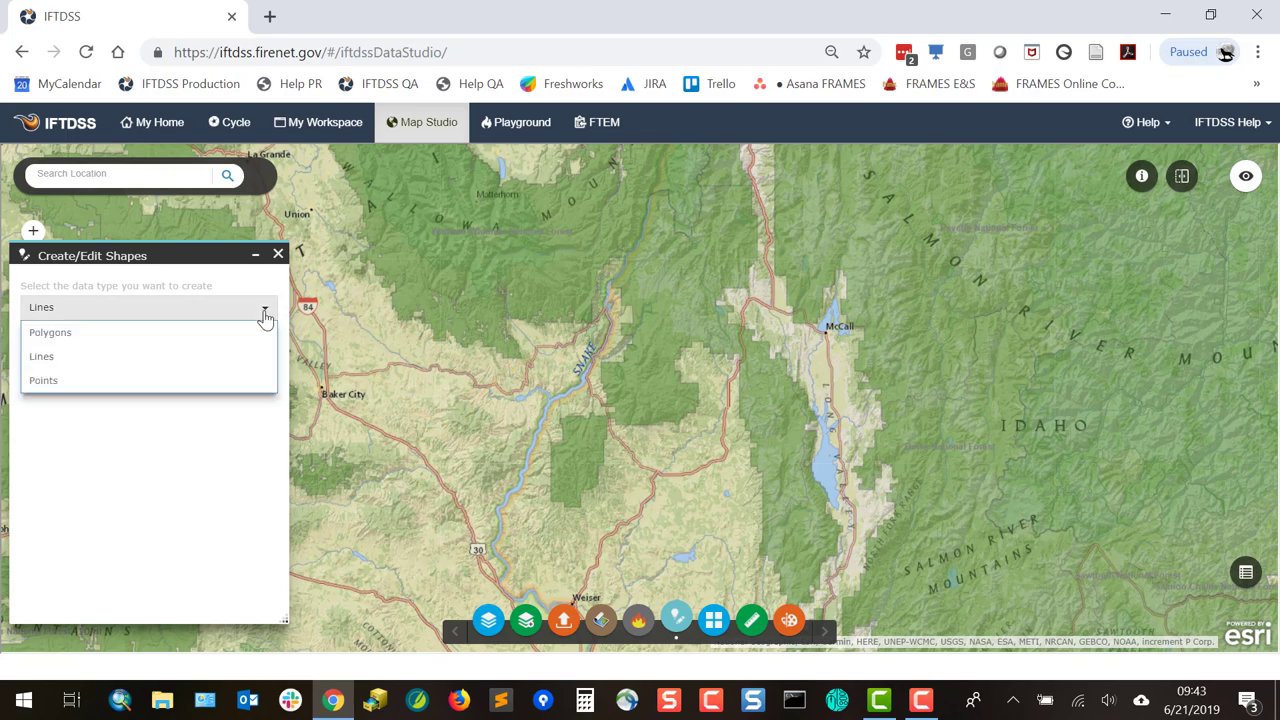
left_click(50, 381)
left_click(107, 347)
left_click(385, 404)
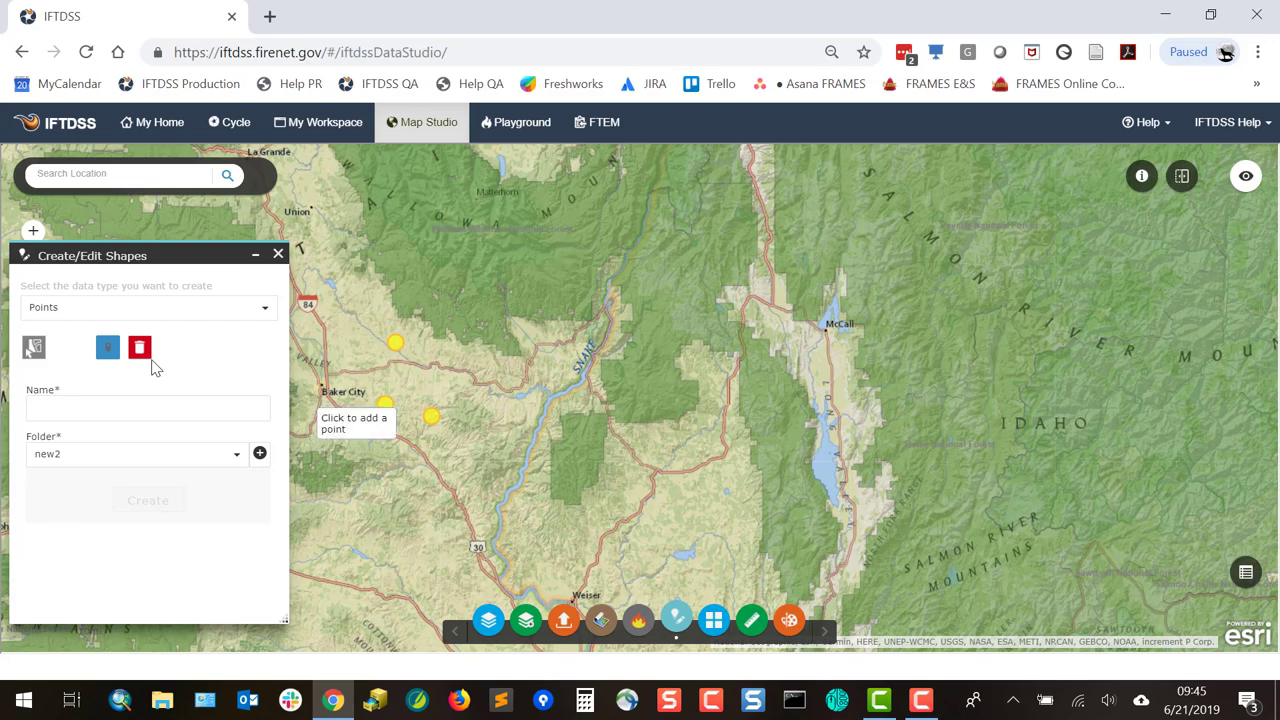
- In My Workspace, filter the Deschutes folder to Shapes, listing polygons 576A, 576B and 576C
left_click(326, 128)
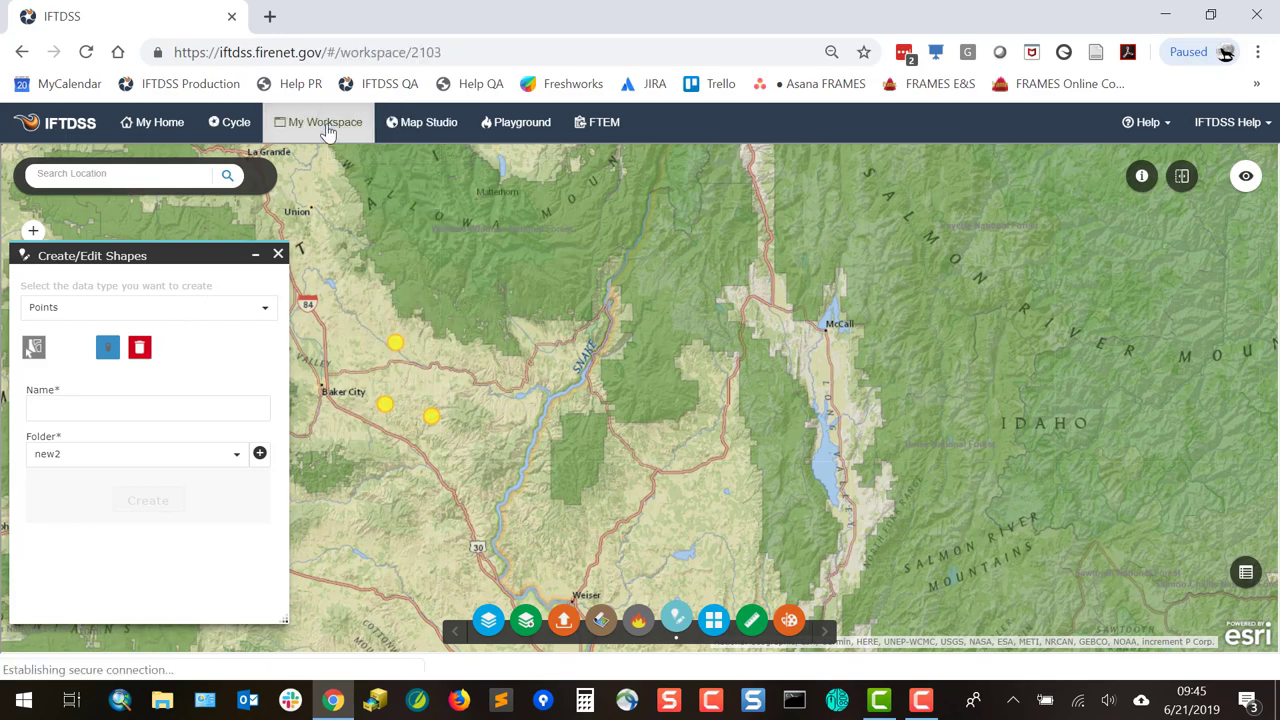
left_click(46, 259)
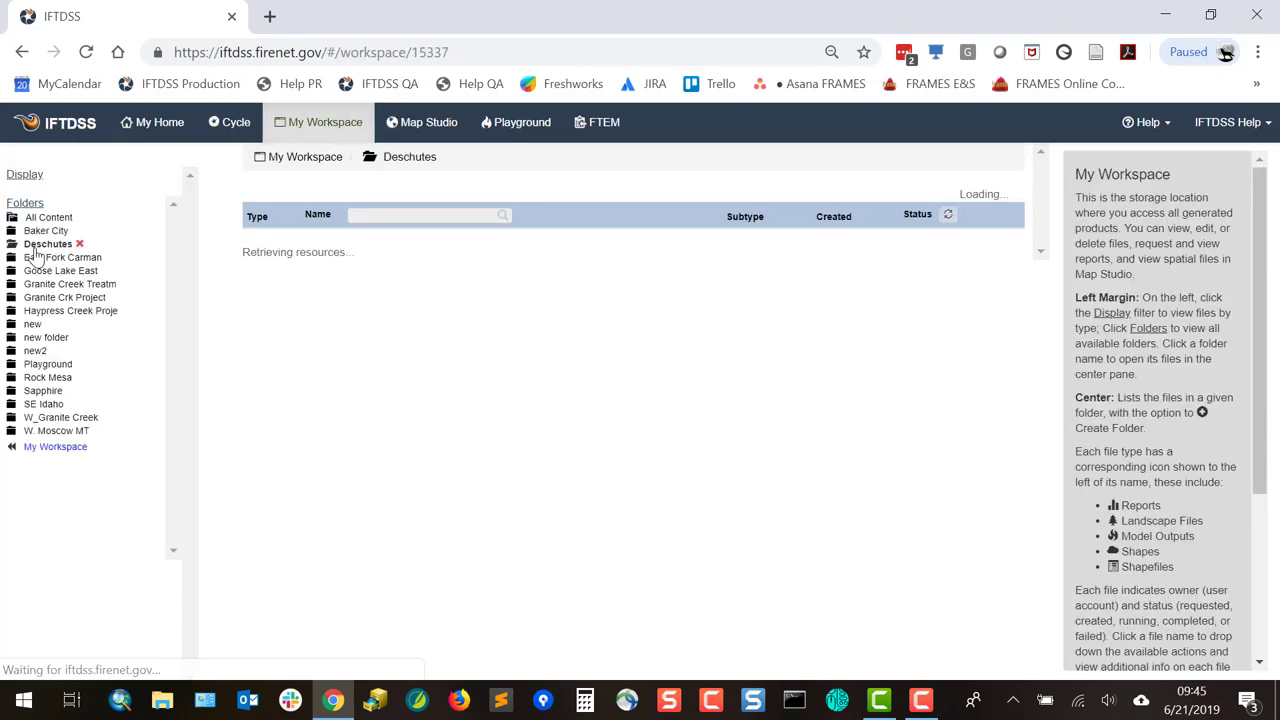
left_click(25, 260)
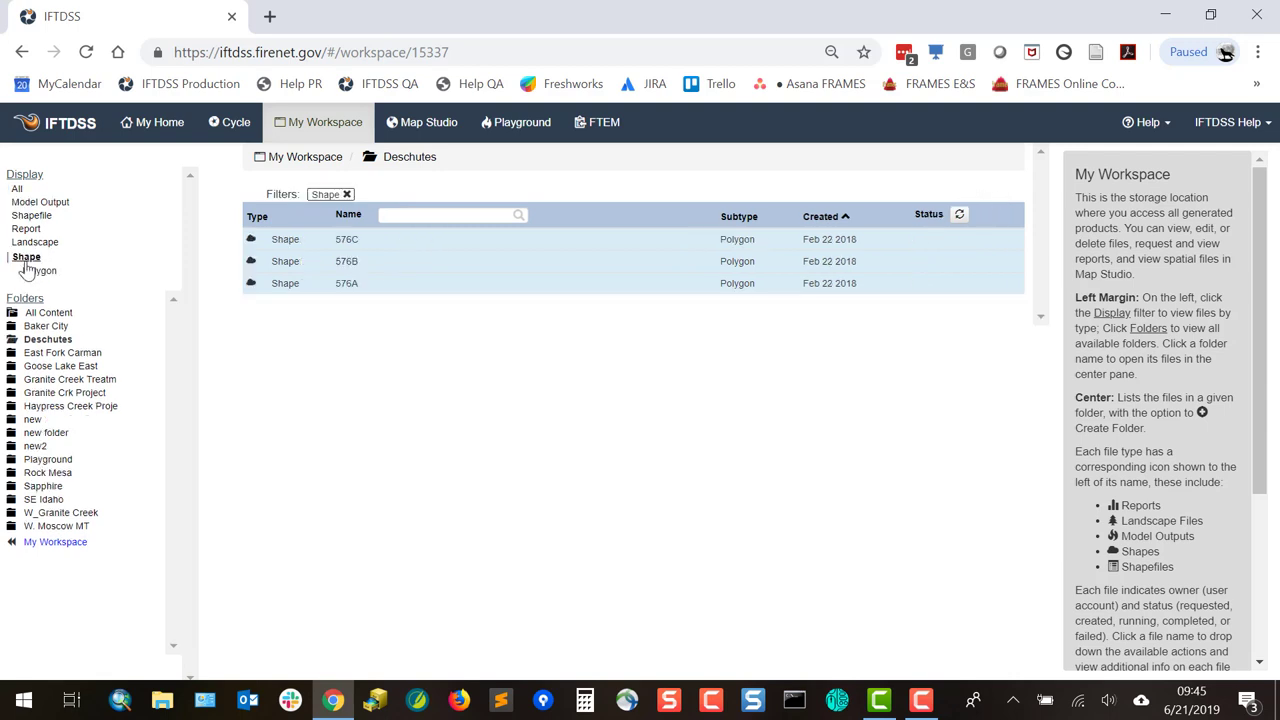